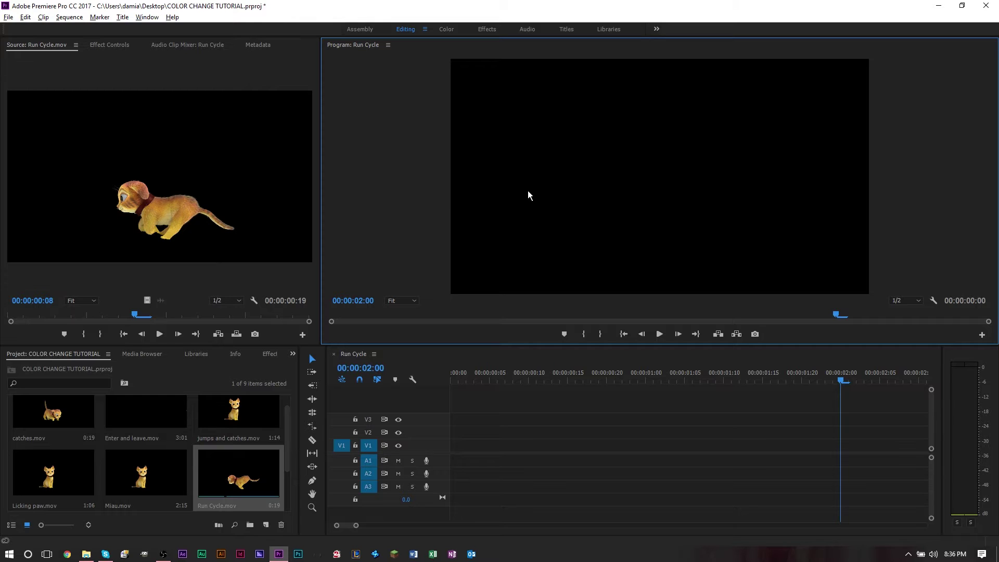
Preview jumps and catches.mov, Run Cycle.mov and Licking paw.mov in the Source monitor.
{"action": "double_click", "coordinate": [243, 416]}
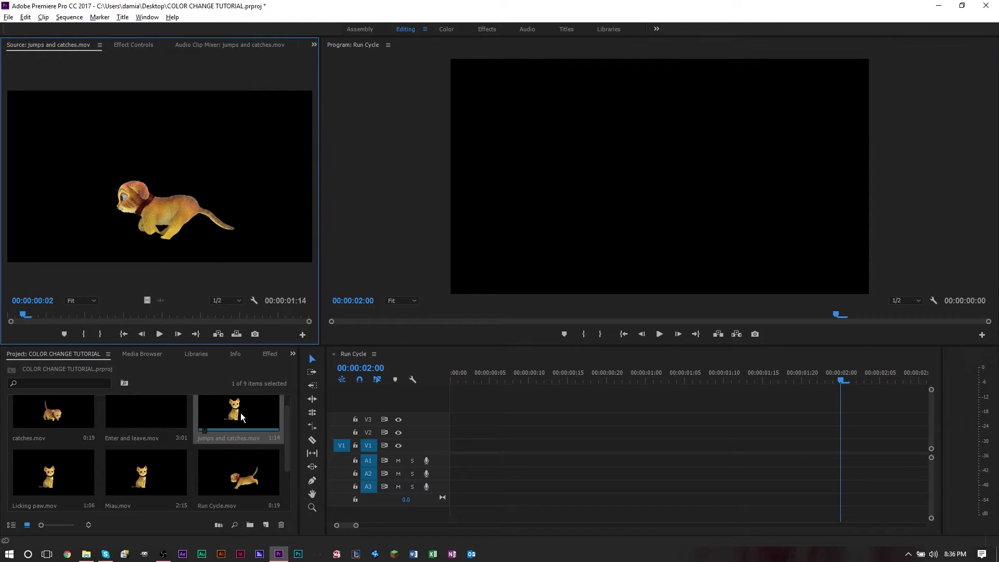
{"action": "left_click_drag", "start_coordinate": [102, 312], "coordinate": [171, 314]}
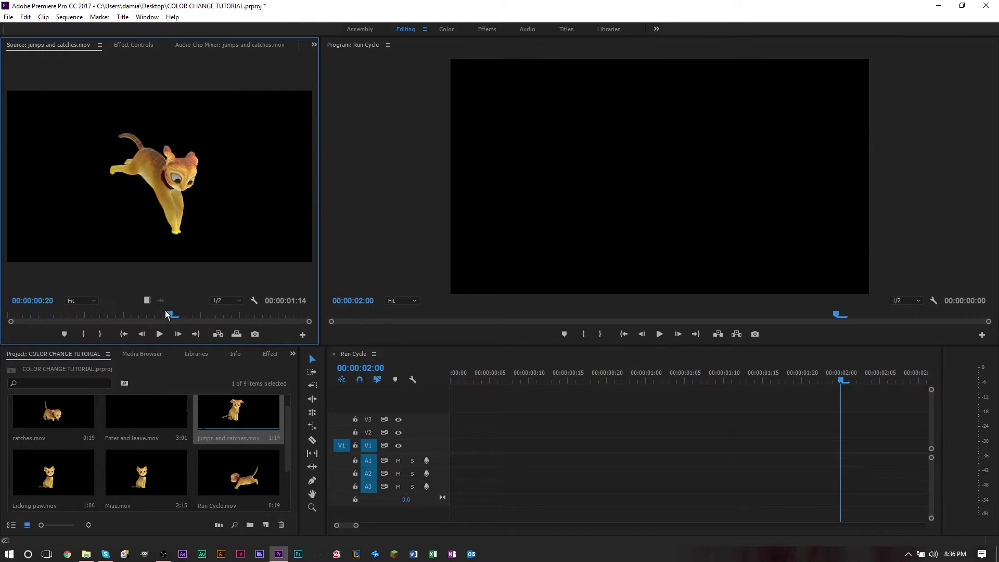
{"action": "double_click", "coordinate": [219, 458]}
{"action": "left_click_drag", "start_coordinate": [102, 316], "coordinate": [243, 323]}
{"action": "double_click", "coordinate": [78, 473]}
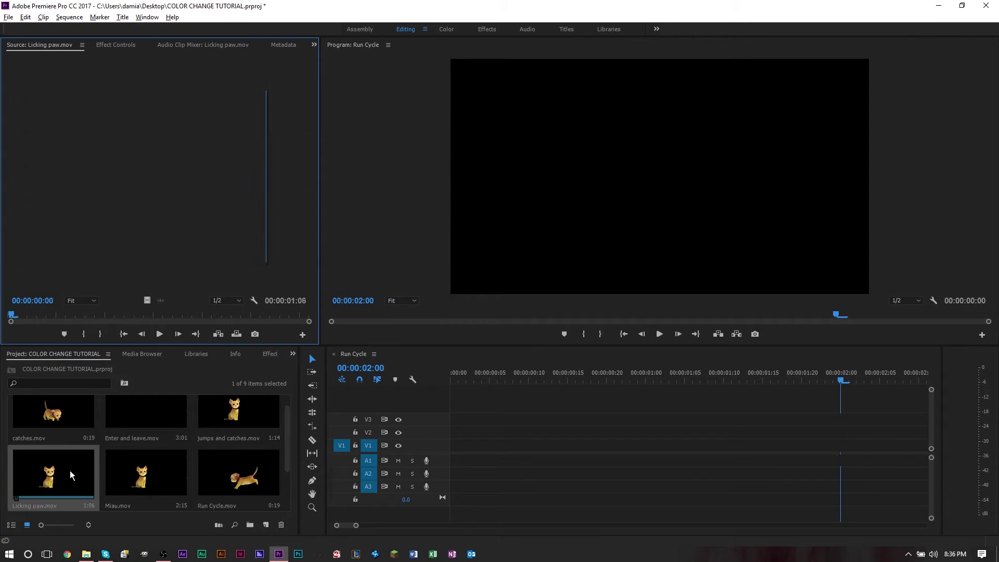
{"action": "left_click_drag", "start_coordinate": [125, 316], "coordinate": [164, 316]}
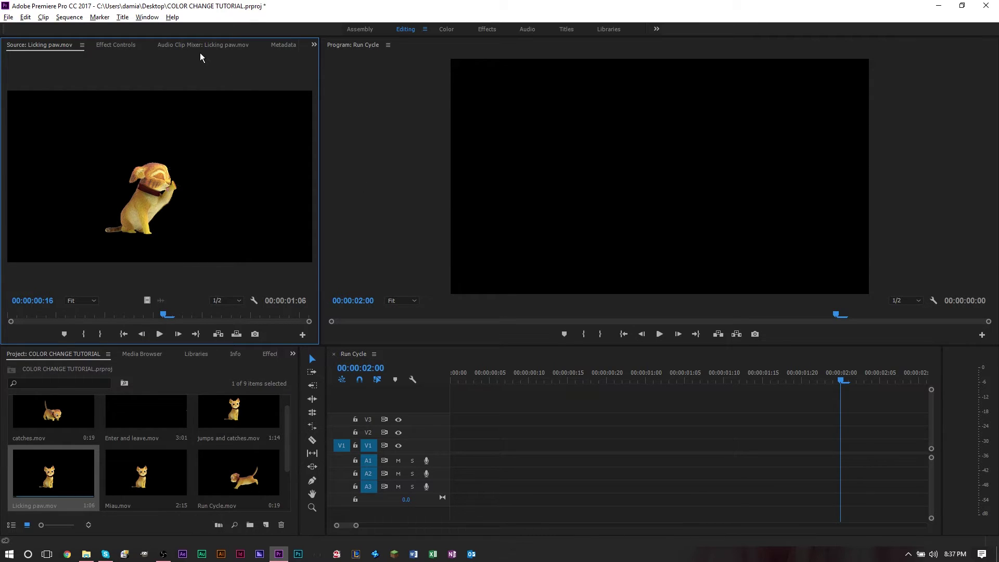
{"action": "left_click", "coordinate": [149, 18]}
Switch to the Color workspace, then collapse and re-expand Lumetri's HSL Secondary section.
{"action": "left_click", "coordinate": [148, 18]}
{"action": "left_click", "coordinate": [148, 18]}
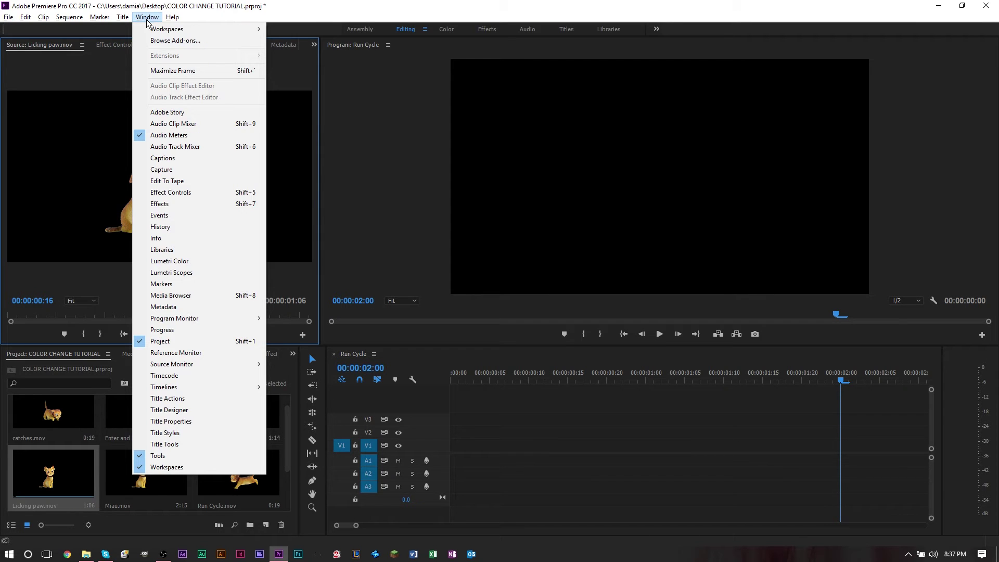
{"action": "mouse_move", "coordinate": [149, 30]}
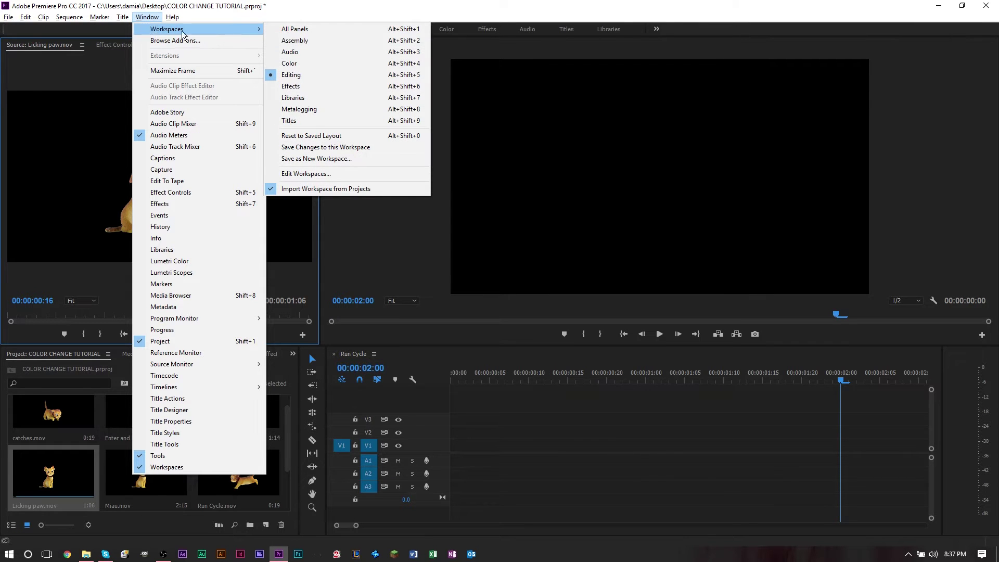
{"action": "left_click", "coordinate": [281, 63]}
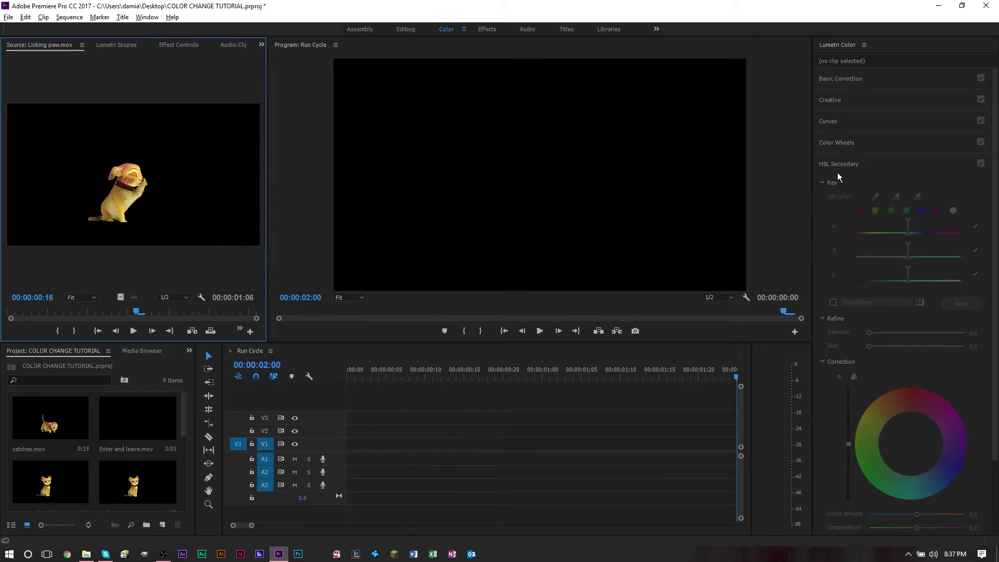
{"action": "left_click", "coordinate": [859, 169]}
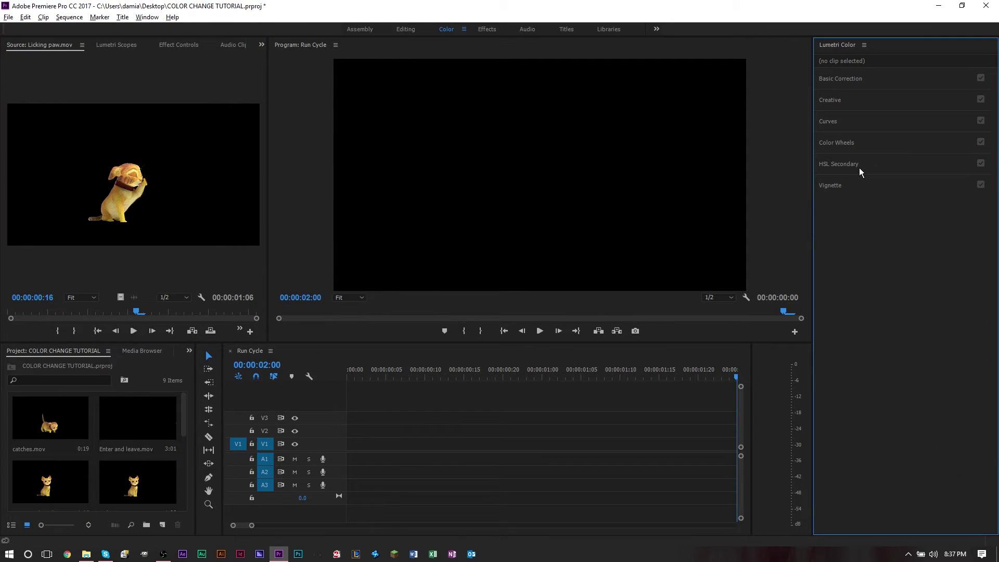
{"action": "left_click", "coordinate": [859, 168]}
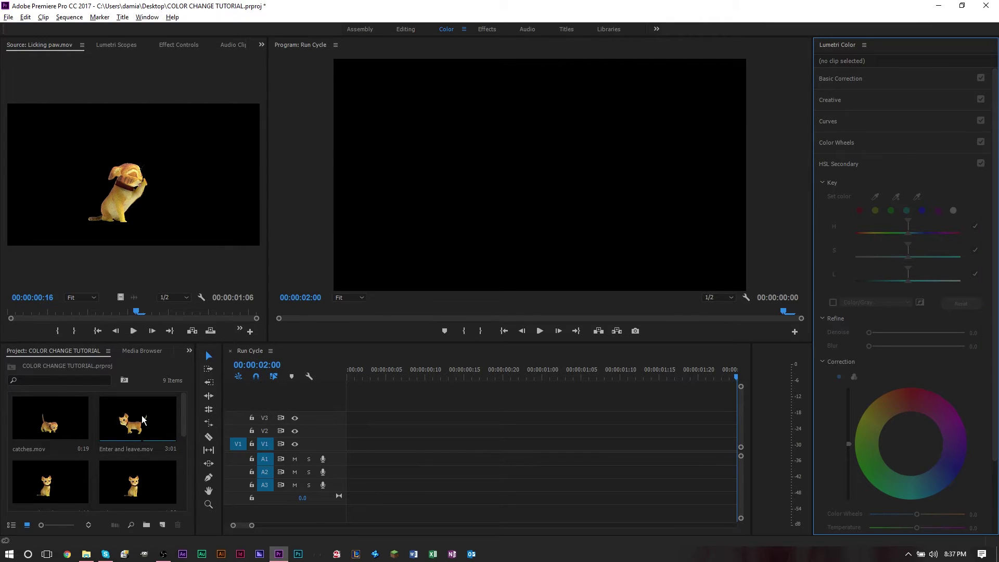
Add Enter and leave.mov to V1 of Run Cycle, select it and show the whole cat.
{"action": "left_click_drag", "start_coordinate": [143, 419], "coordinate": [369, 442]}
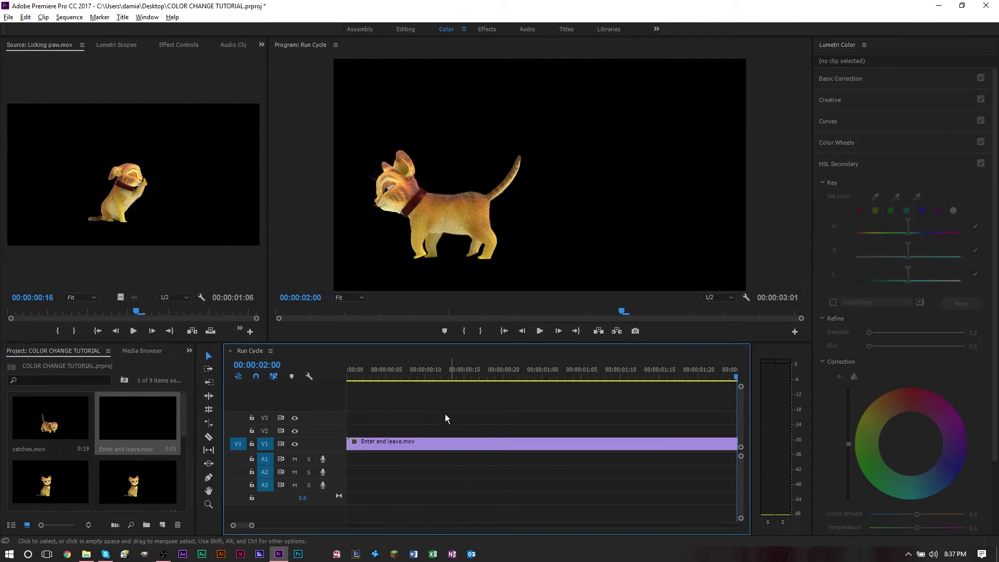
{"action": "left_click", "coordinate": [437, 443]}
{"action": "left_click_drag", "start_coordinate": [432, 376], "coordinate": [604, 374]}
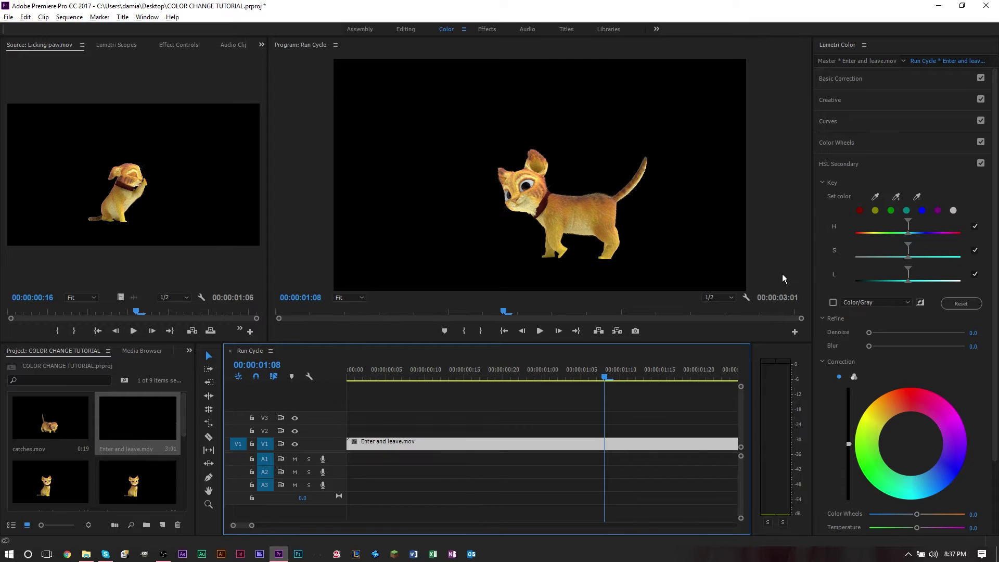
Key the cat's orange fur with the Set color, add and subtract eyedroppers.
{"action": "left_click", "coordinate": [876, 197]}
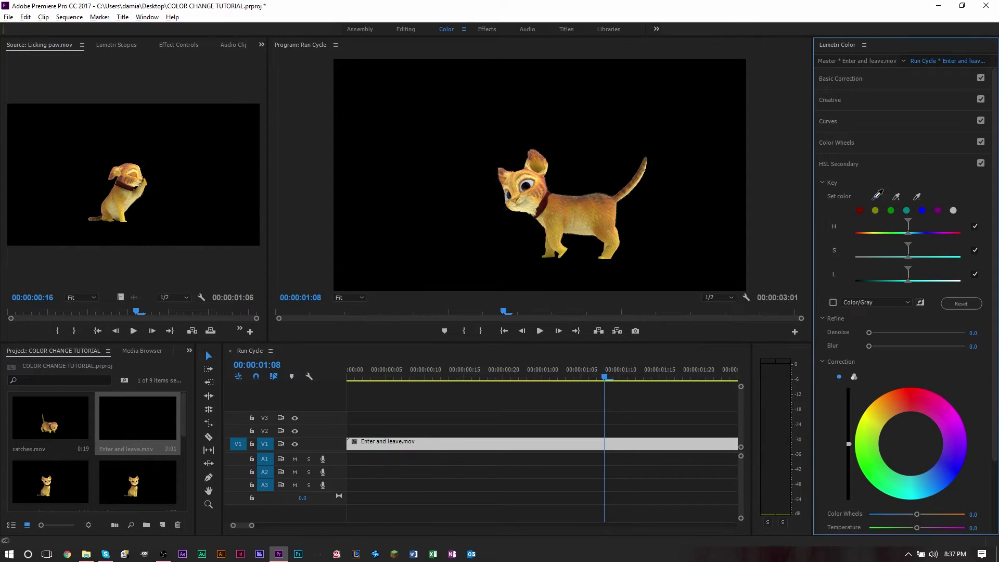
{"action": "left_click", "coordinate": [573, 202]}
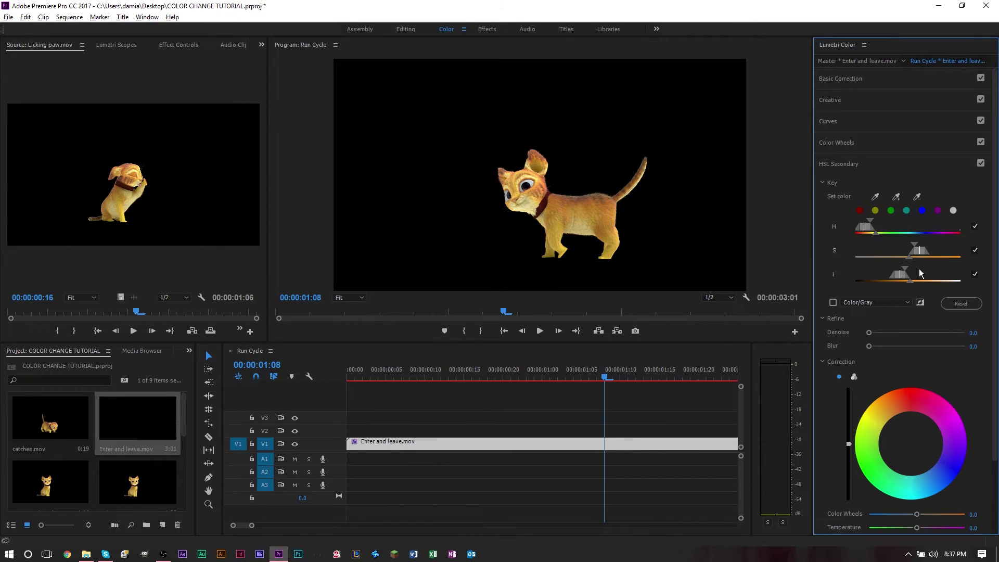
{"action": "left_click", "coordinate": [897, 198]}
{"action": "left_click", "coordinate": [611, 199]}
{"action": "left_click", "coordinate": [917, 197]}
{"action": "left_click", "coordinate": [600, 203]}
{"action": "left_click", "coordinate": [917, 197]}
{"action": "left_click", "coordinate": [606, 202]}
{"action": "left_click", "coordinate": [917, 197]}
{"action": "left_click", "coordinate": [576, 212]}
Start from the yellow preset and narrow the H, S and L ranges to the cat's fur.
{"action": "left_click", "coordinate": [875, 211]}
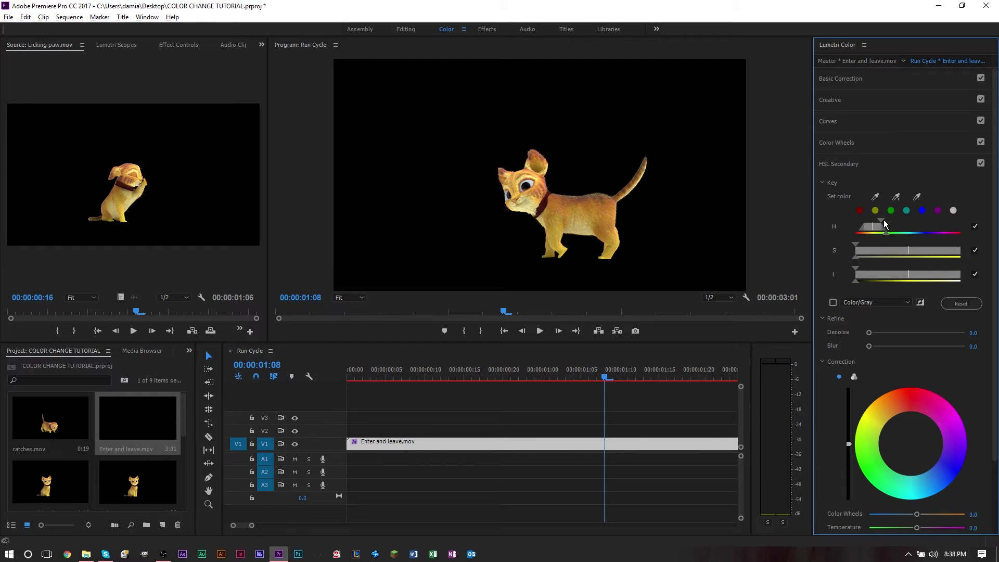
{"action": "mouse_move", "coordinate": [884, 224]}
{"action": "left_mouse_down"}
{"action": "mouse_move", "coordinate": [874, 224]}
{"action": "mouse_move", "coordinate": [889, 224]}
{"action": "left_mouse_up"}
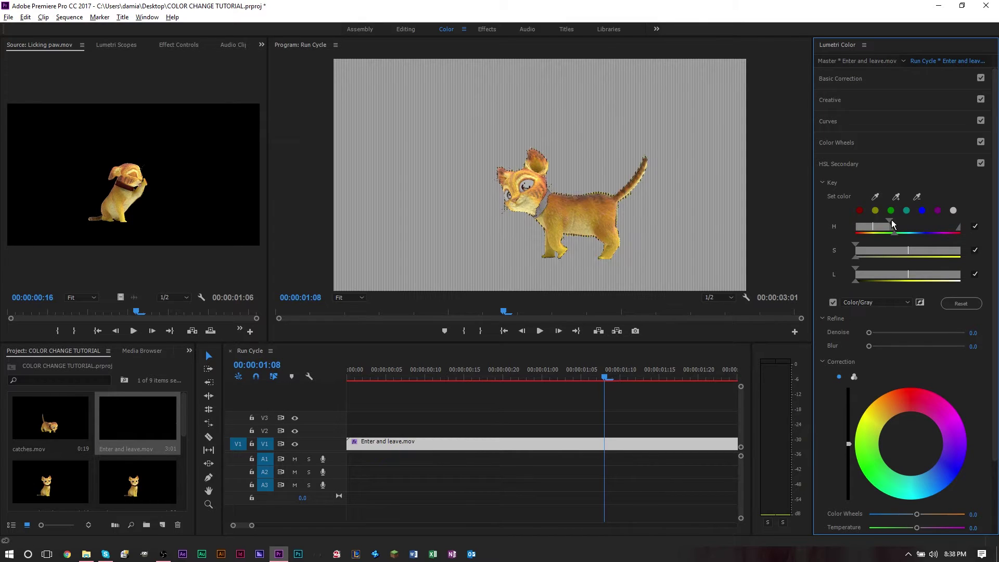
{"action": "left_click_drag", "start_coordinate": [890, 224], "coordinate": [881, 224]}
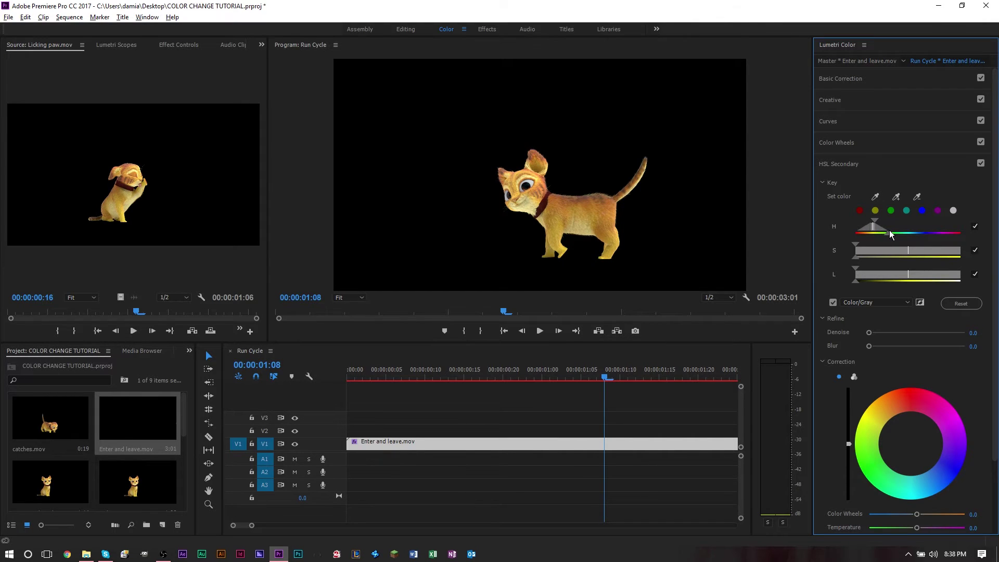
{"action": "left_click_drag", "start_coordinate": [889, 234], "coordinate": [881, 225]}
{"action": "mouse_move", "coordinate": [860, 248]}
{"action": "left_mouse_down"}
{"action": "mouse_move", "coordinate": [886, 244]}
{"action": "mouse_move", "coordinate": [858, 244]}
{"action": "left_mouse_up"}
{"action": "left_click_drag", "start_coordinate": [856, 267], "coordinate": [825, 267]}
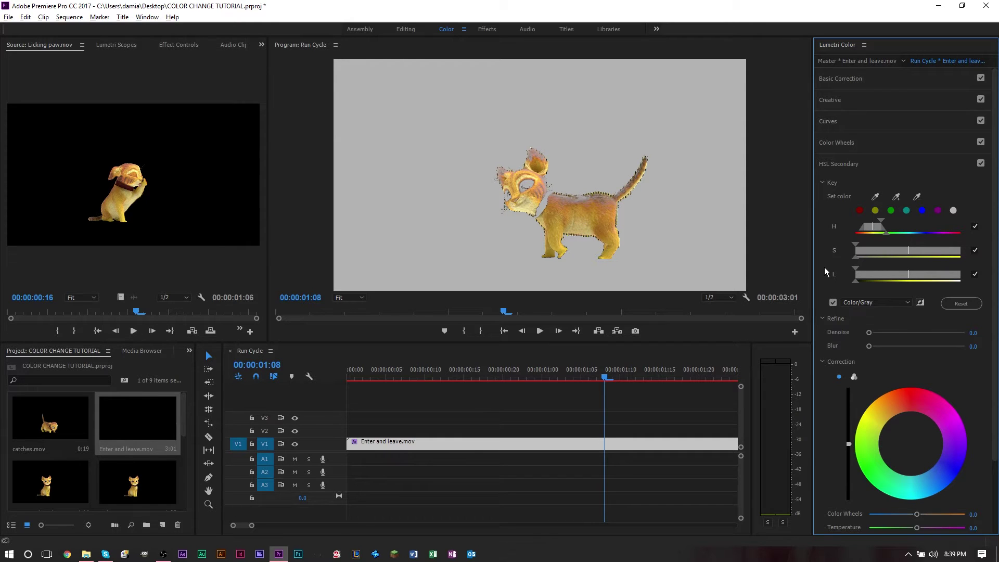
{"action": "left_click", "coordinate": [833, 302]}
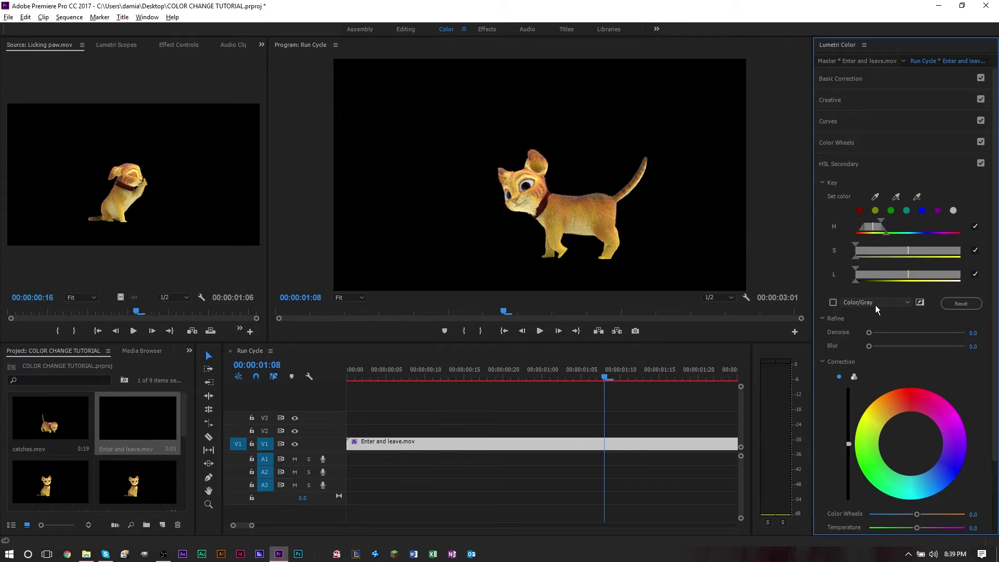
{"action": "left_click", "coordinate": [874, 304]}
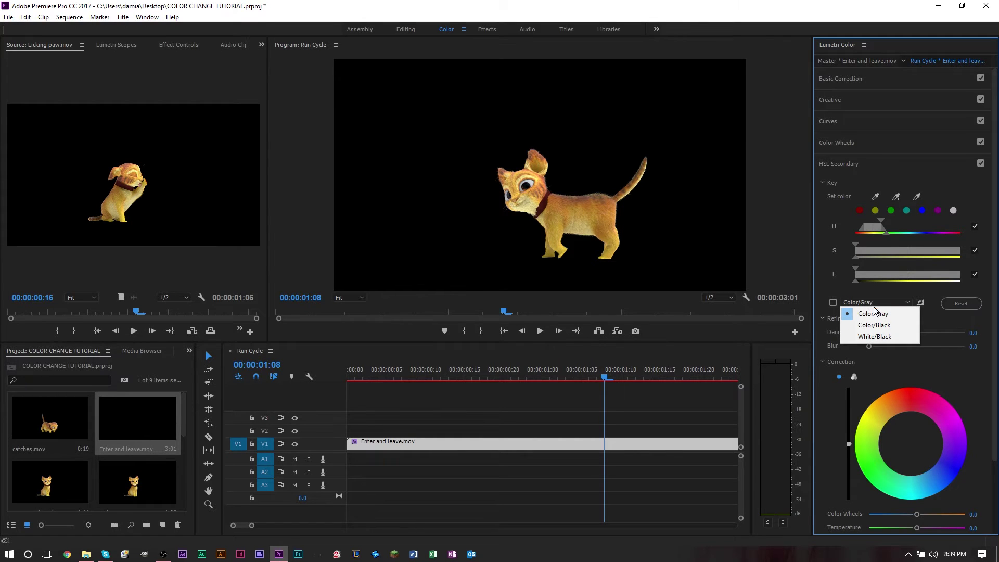
{"action": "left_click", "coordinate": [874, 326]}
{"action": "left_click", "coordinate": [890, 304]}
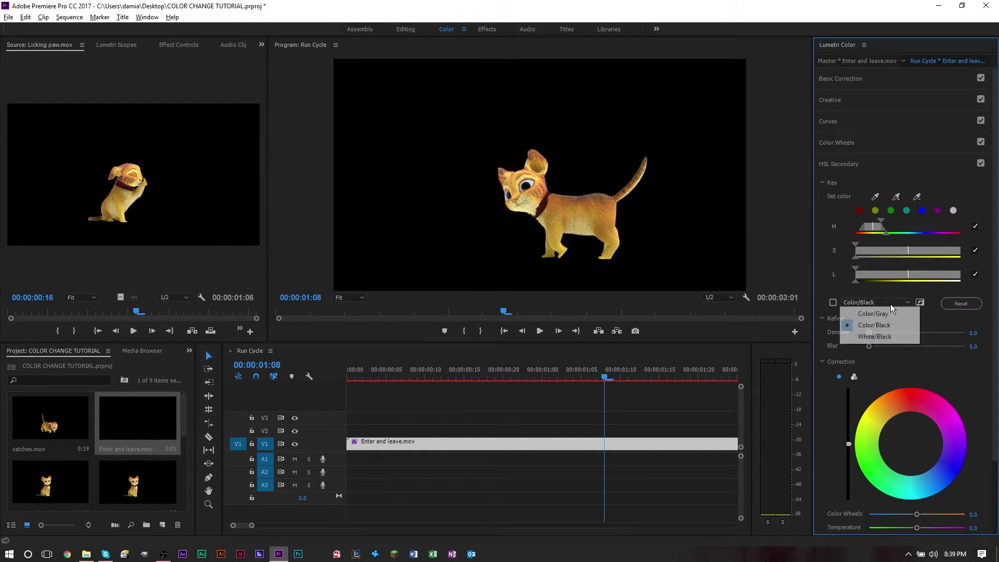
{"action": "left_click", "coordinate": [884, 336]}
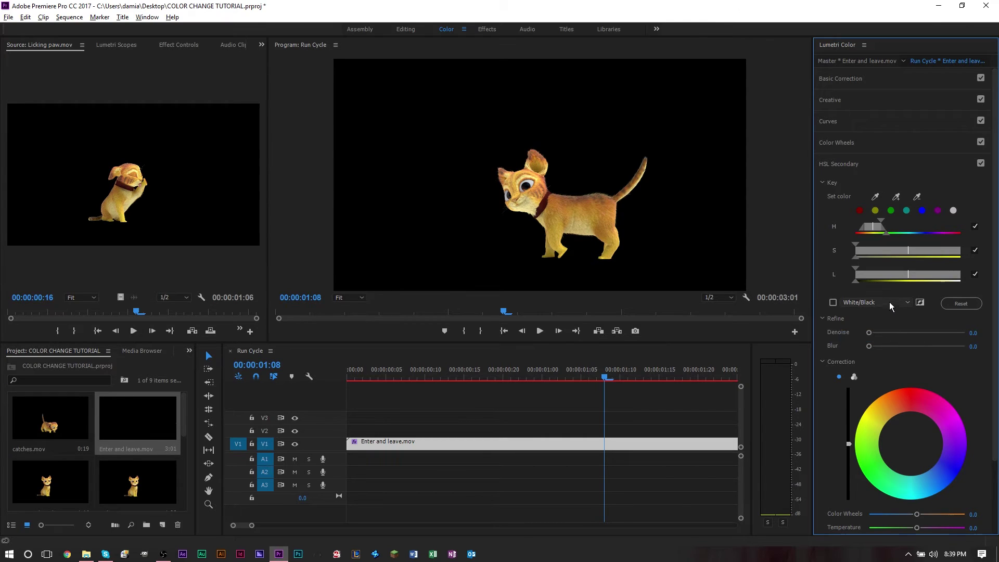
{"action": "left_click", "coordinate": [833, 301]}
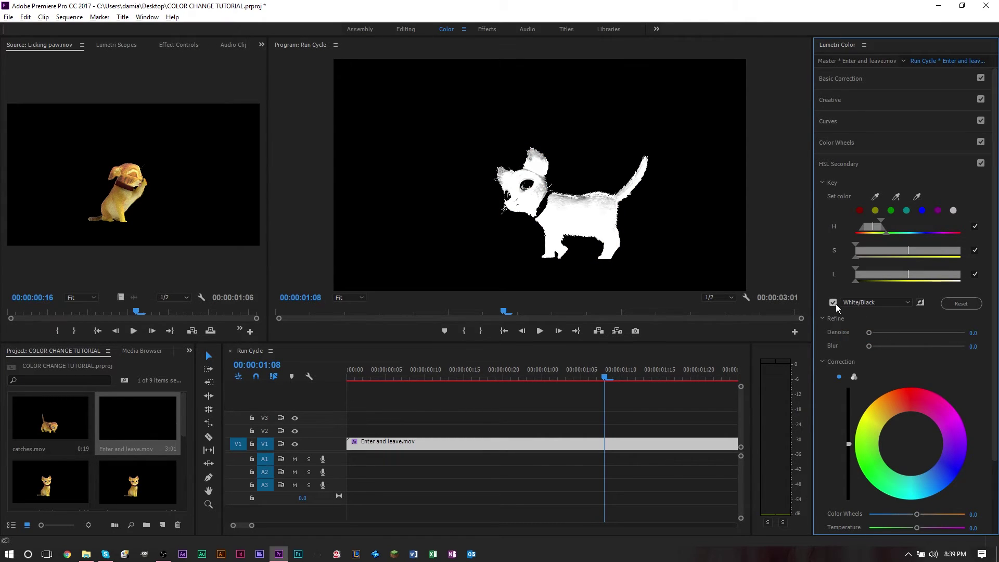
{"action": "left_click", "coordinate": [833, 303]}
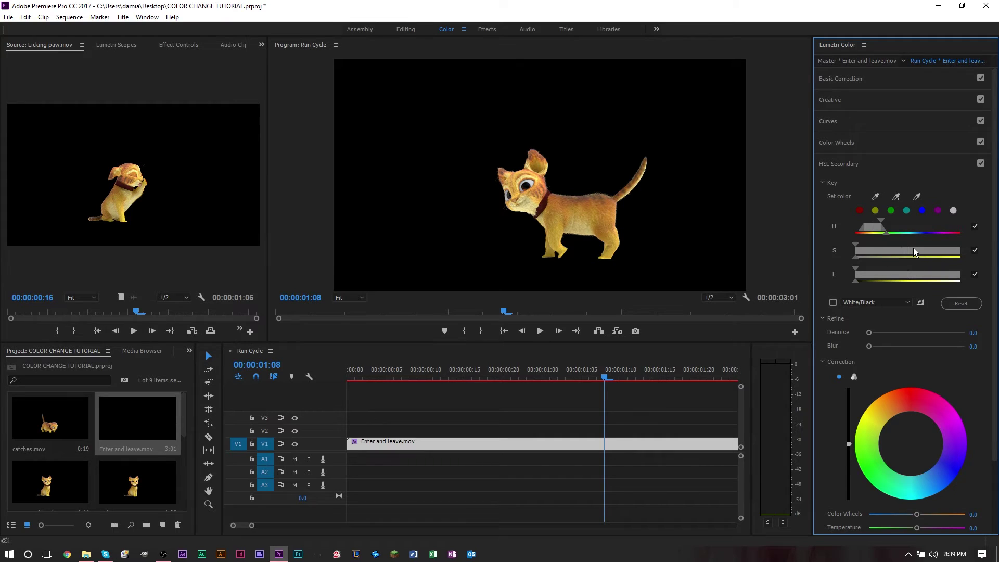
{"action": "left_click", "coordinate": [834, 302]}
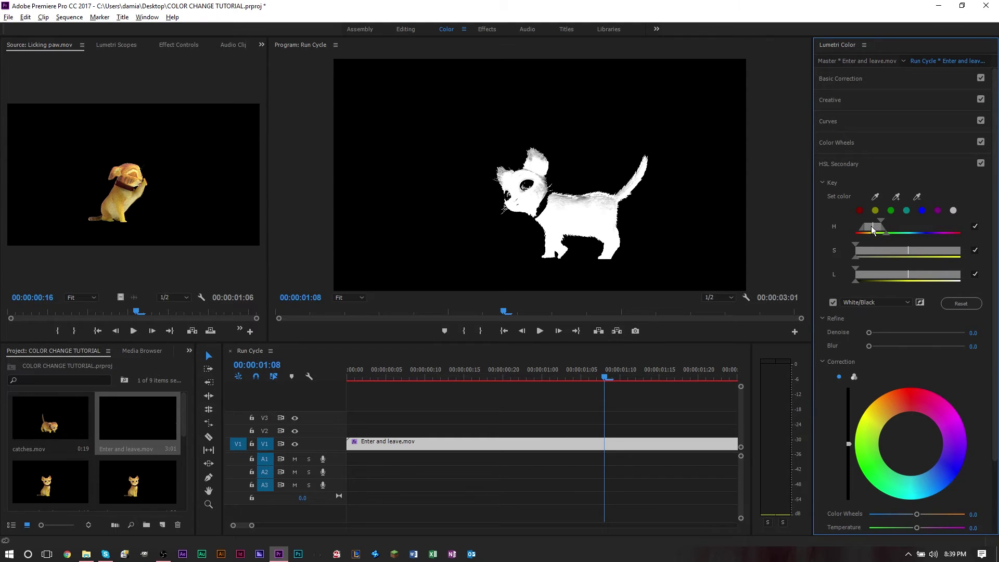
{"action": "mouse_move", "coordinate": [871, 226]}
{"action": "left_mouse_down"}
{"action": "mouse_move", "coordinate": [898, 226]}
{"action": "mouse_move", "coordinate": [864, 226]}
{"action": "left_mouse_up"}
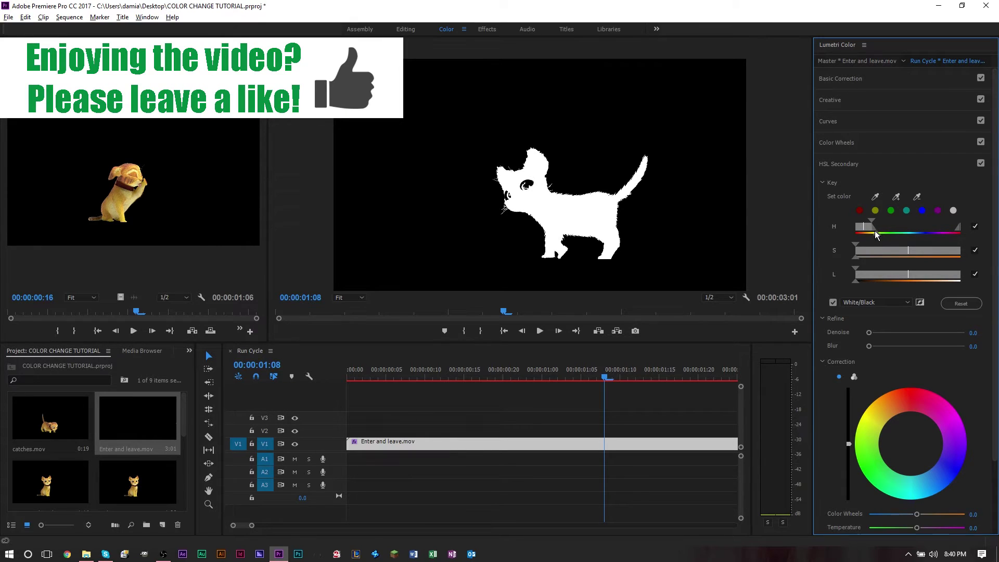
Narrow the hue range onto the orange fur and set the key display to Color/Gray.
{"action": "left_click_drag", "start_coordinate": [872, 222], "coordinate": [877, 222]}
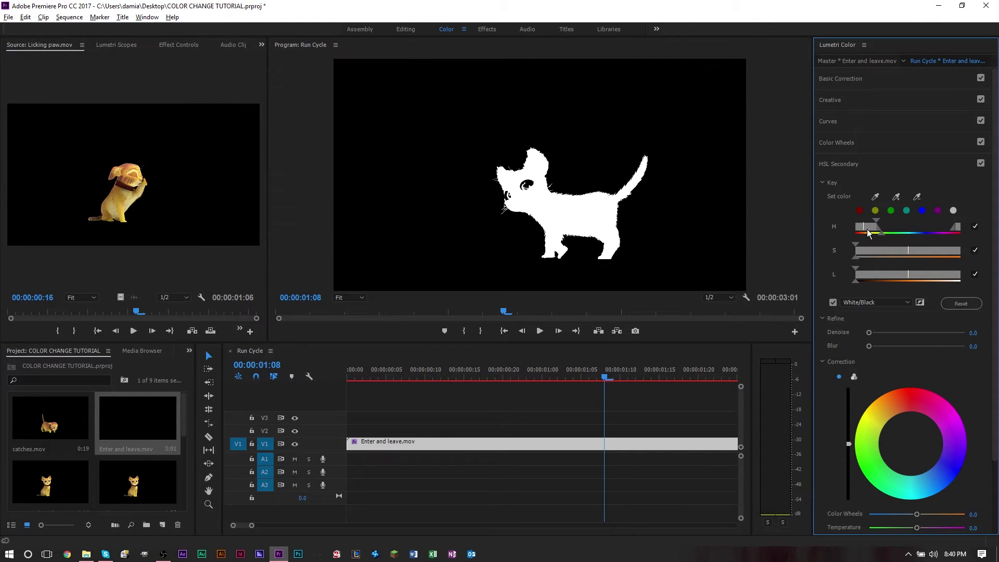
{"action": "left_click_drag", "start_coordinate": [866, 228], "coordinate": [859, 229]}
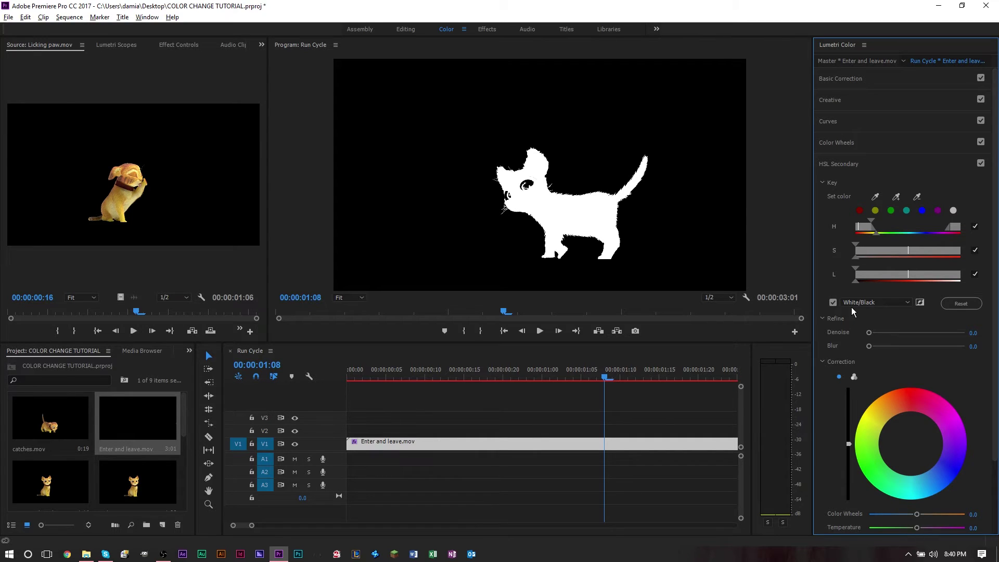
{"action": "left_click", "coordinate": [832, 303]}
{"action": "left_click", "coordinate": [866, 302]}
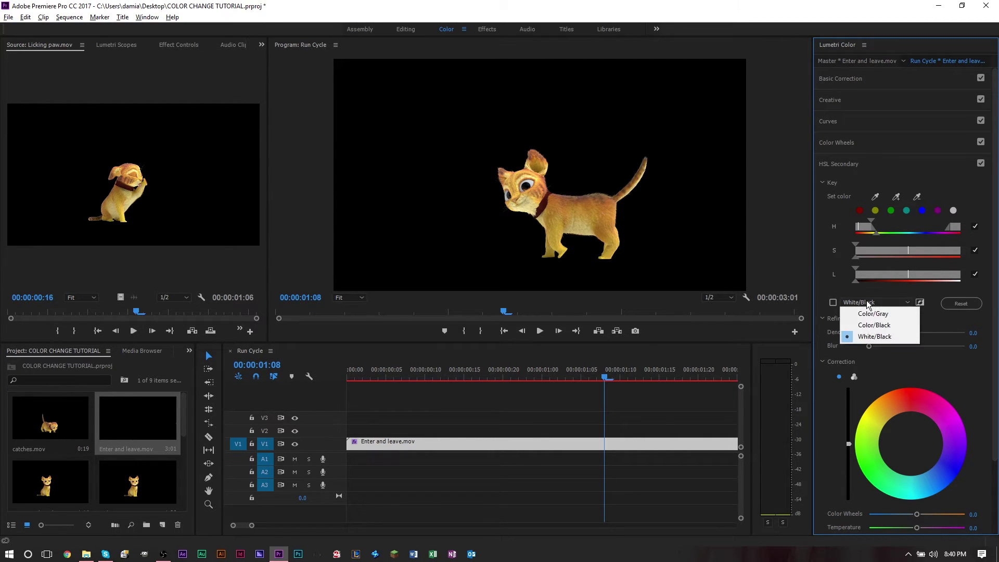
{"action": "left_click", "coordinate": [875, 324]}
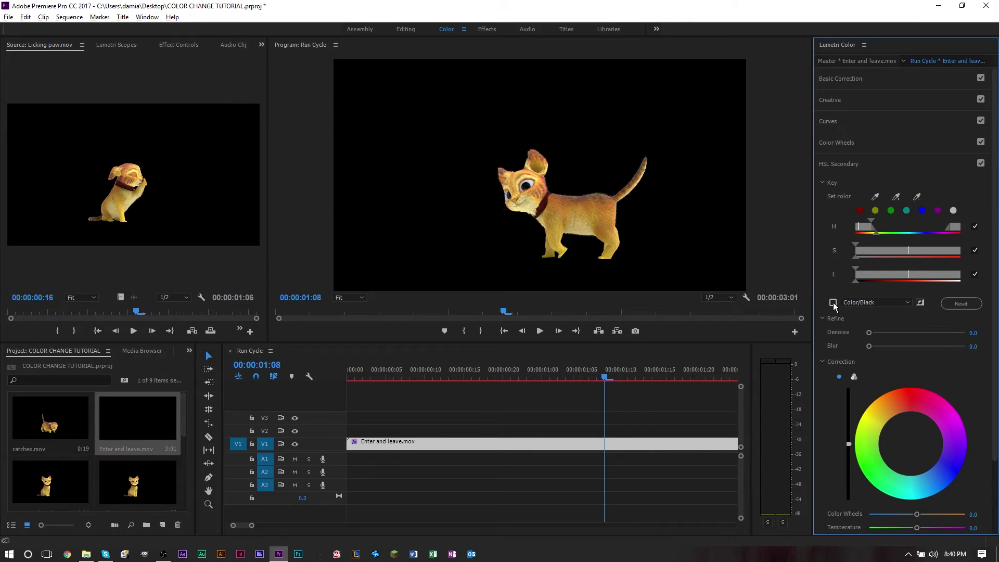
{"action": "left_click", "coordinate": [833, 303]}
{"action": "left_click", "coordinate": [866, 302]}
{"action": "left_click", "coordinate": [866, 314]}
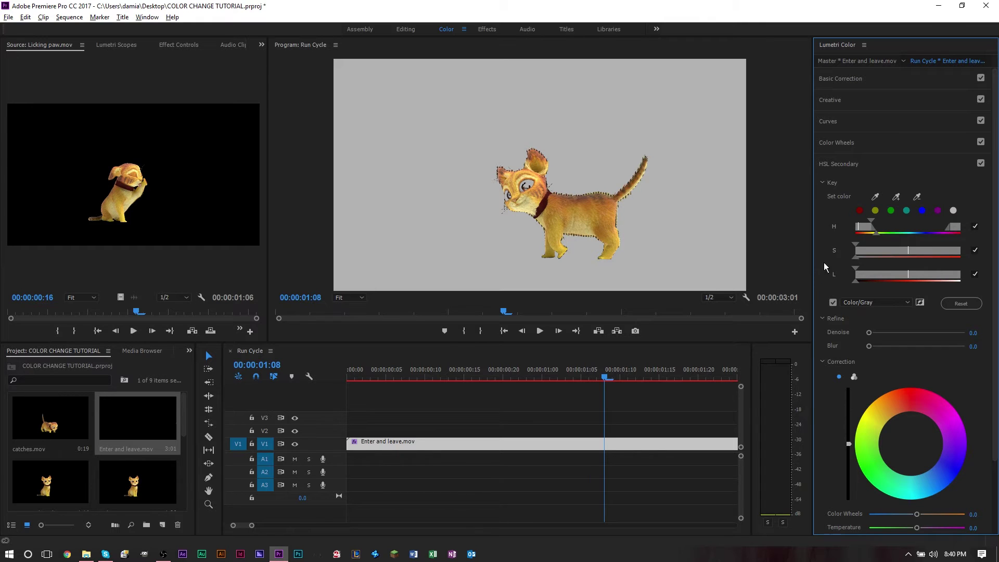
{"action": "left_click", "coordinate": [833, 302]}
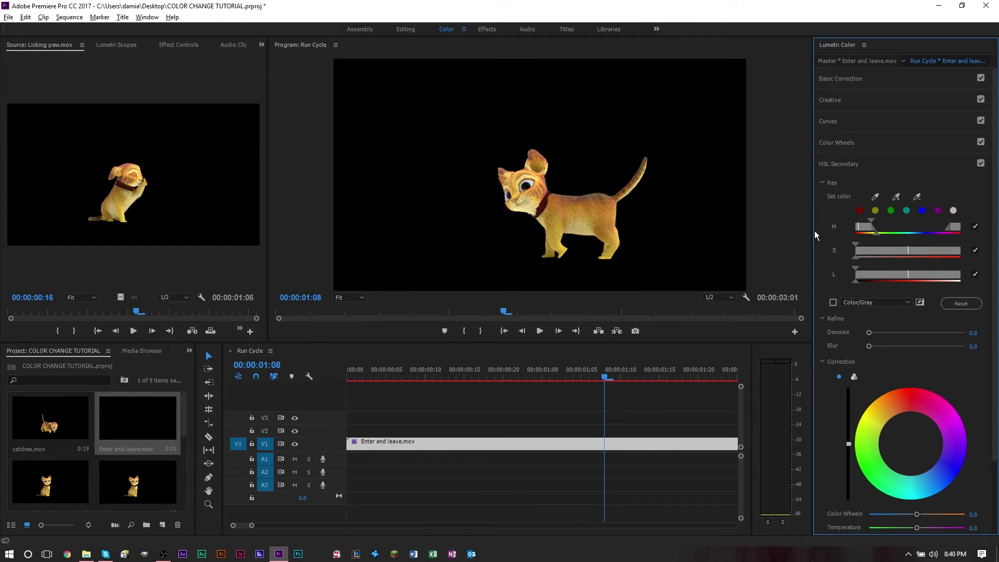
Show the key as White/Black again and leave Refine Denoise at 0.0.
{"action": "left_click", "coordinate": [833, 302]}
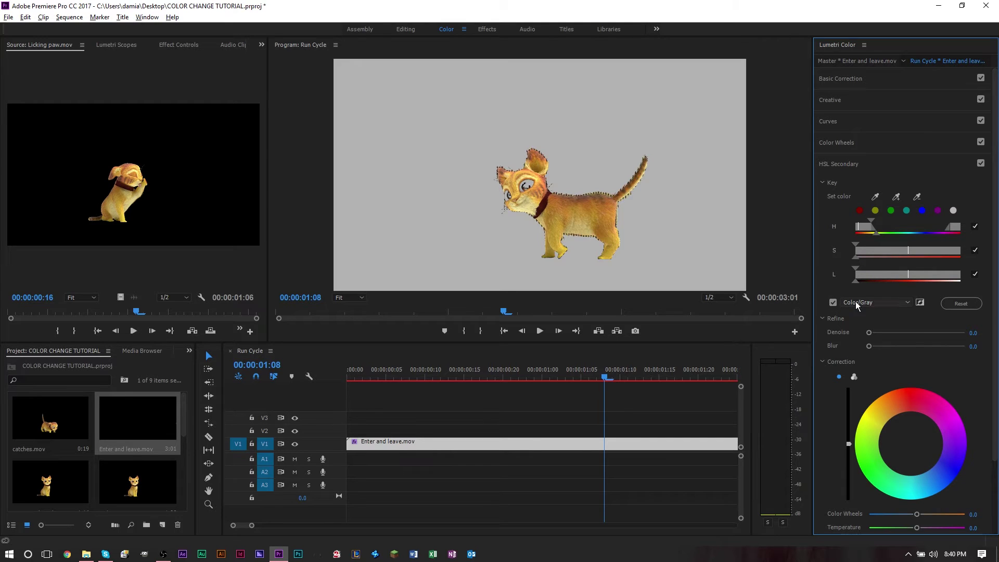
{"action": "left_click", "coordinate": [856, 302]}
{"action": "left_click", "coordinate": [863, 338]}
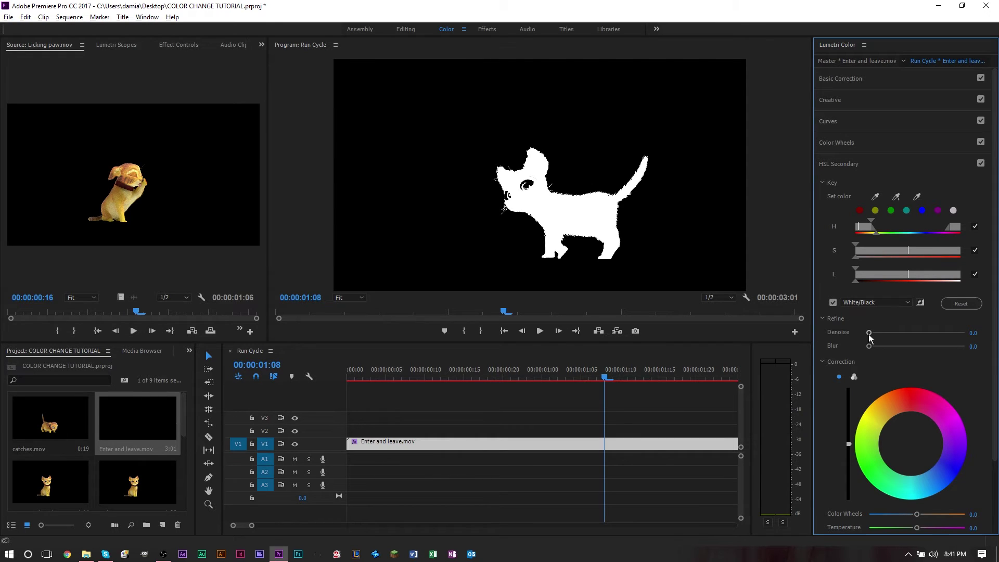
{"action": "left_click_drag", "start_coordinate": [869, 336], "coordinate": [944, 336]}
{"action": "left_click_drag", "start_coordinate": [945, 335], "coordinate": [860, 333]}
Set the Refine Blur to 2.0, after briefly trying 5.0.
{"action": "left_click_drag", "start_coordinate": [870, 345], "coordinate": [908, 346]}
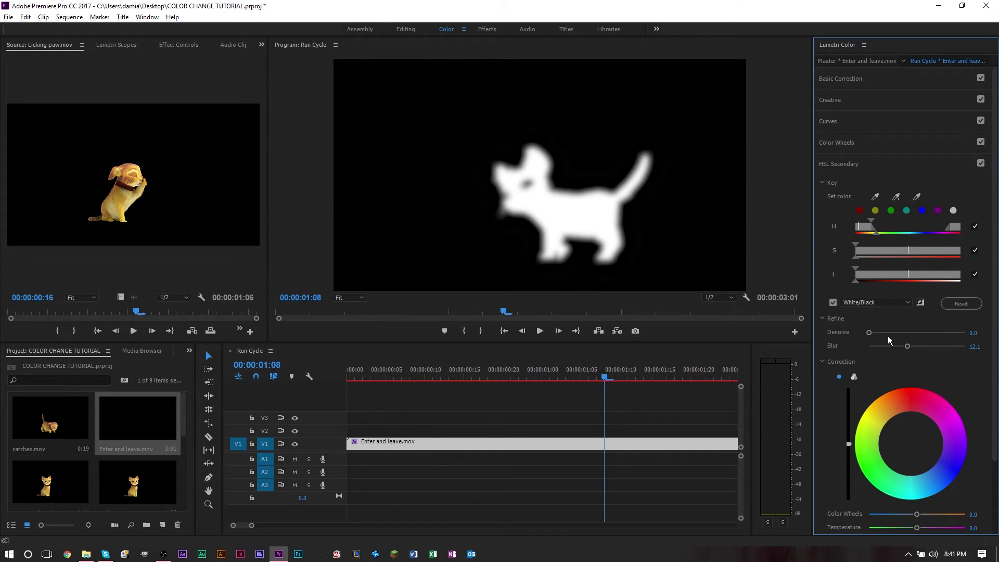
{"action": "double_click", "coordinate": [907, 346]}
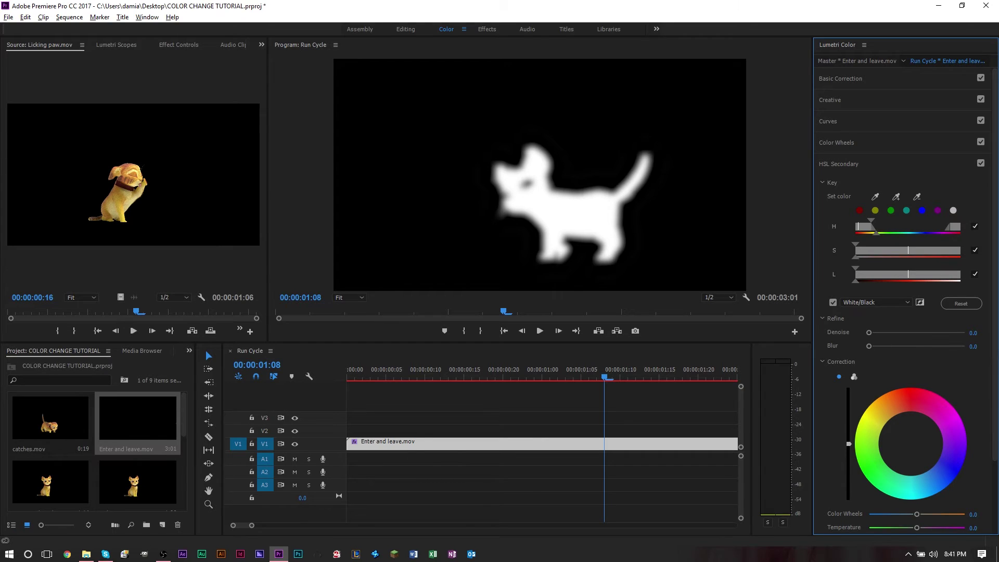
{"action": "left_click", "coordinate": [976, 346]}
{"action": "type", "text": "5"}
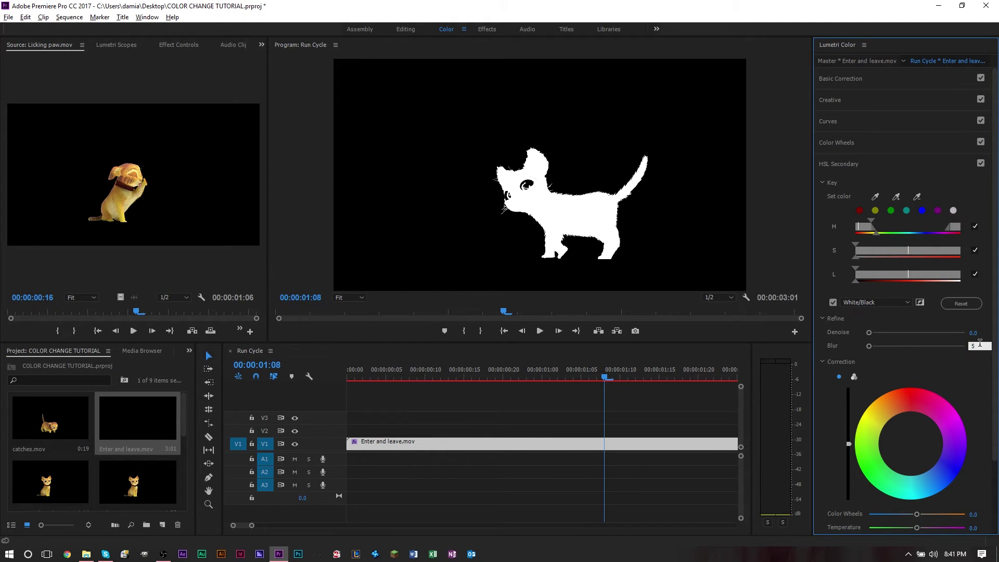
{"action": "key", "text": "Return"}
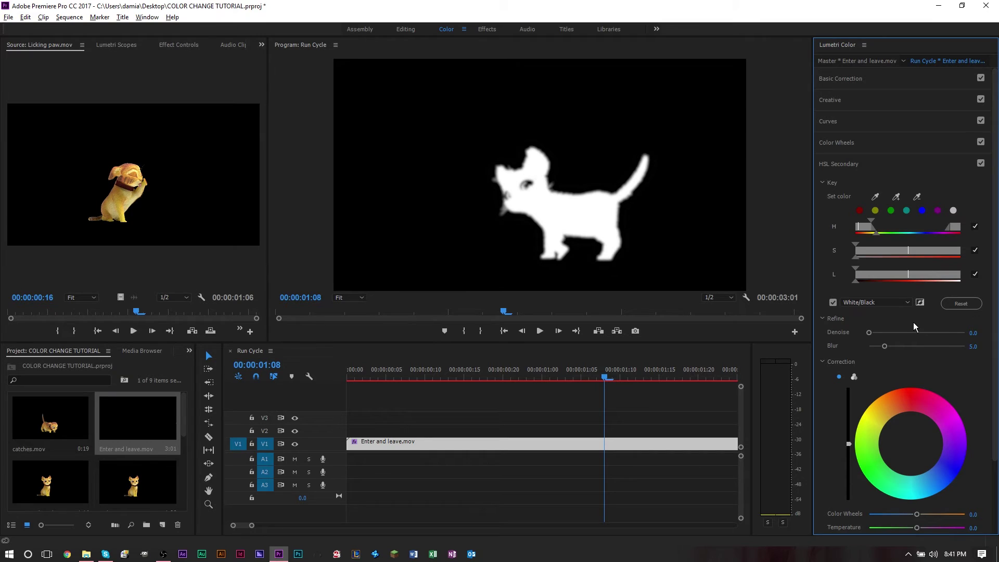
{"action": "left_click", "coordinate": [972, 346]}
{"action": "type", "text": "2"}
{"action": "key", "text": "Return"}
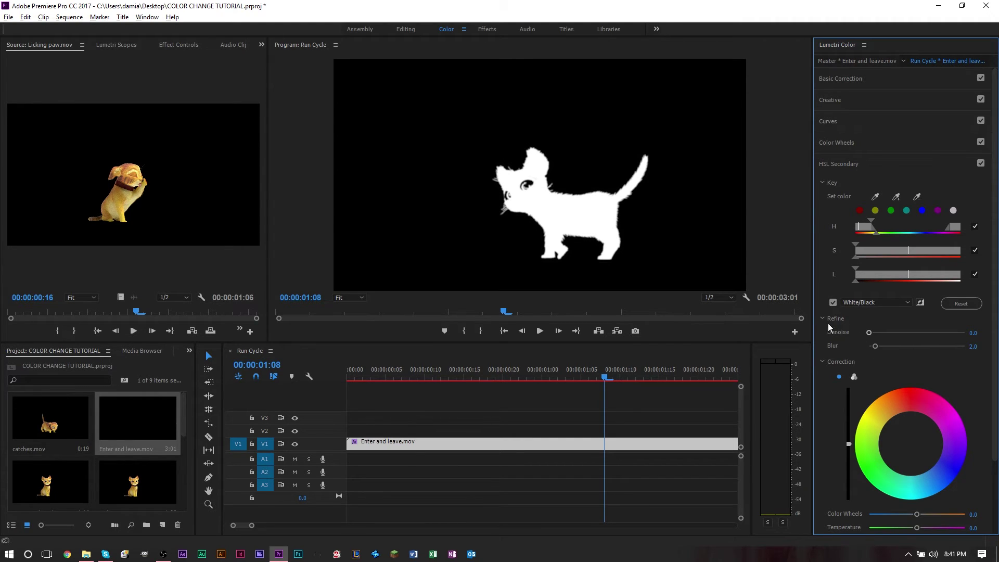
Use the three-wheel Correction view with mask preview off, pushing all three wheels toward green.
{"action": "scroll", "coordinate": [833, 394], "scroll_direction": "down", "scroll_amount": 3}
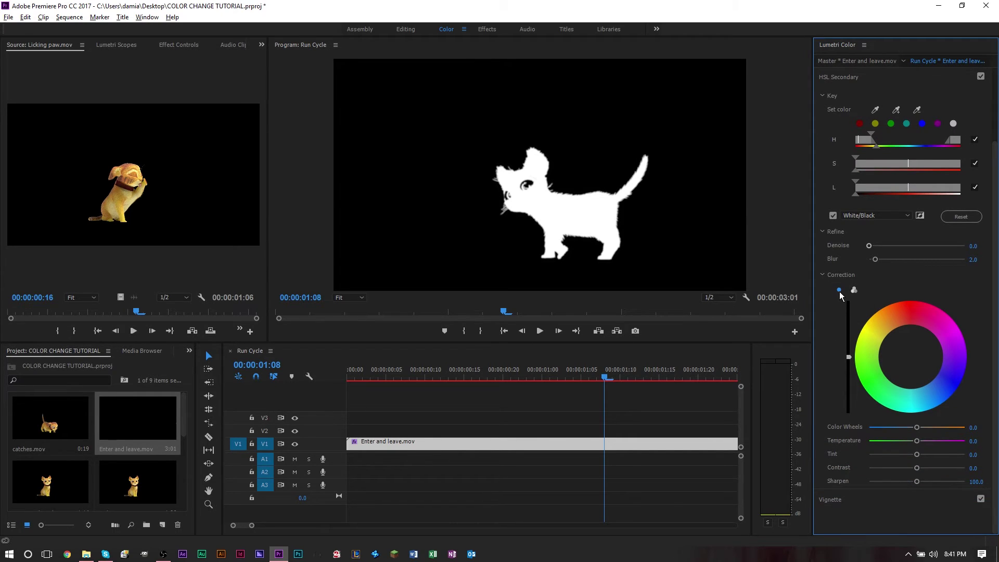
{"action": "left_click", "coordinate": [854, 290]}
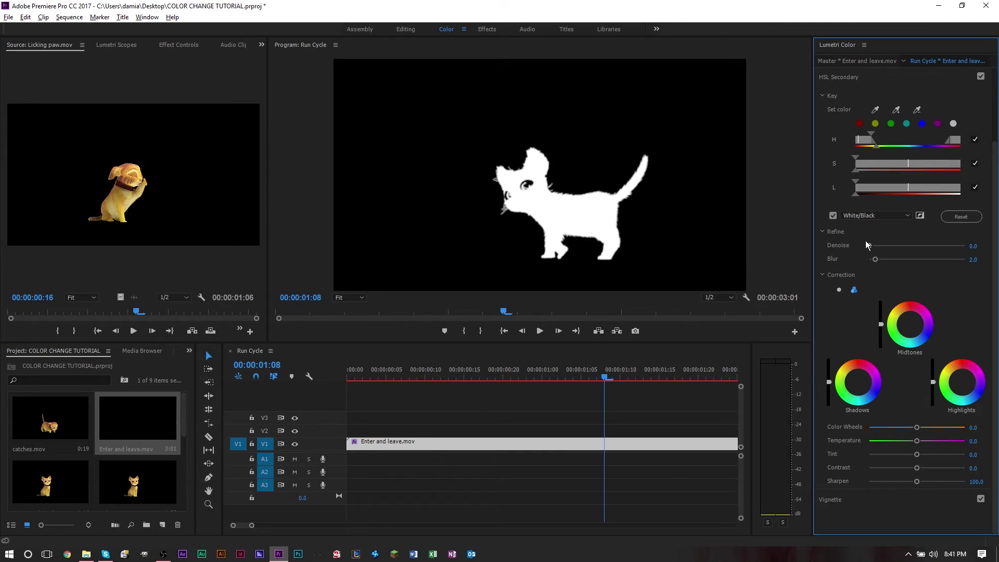
{"action": "left_click", "coordinate": [832, 215]}
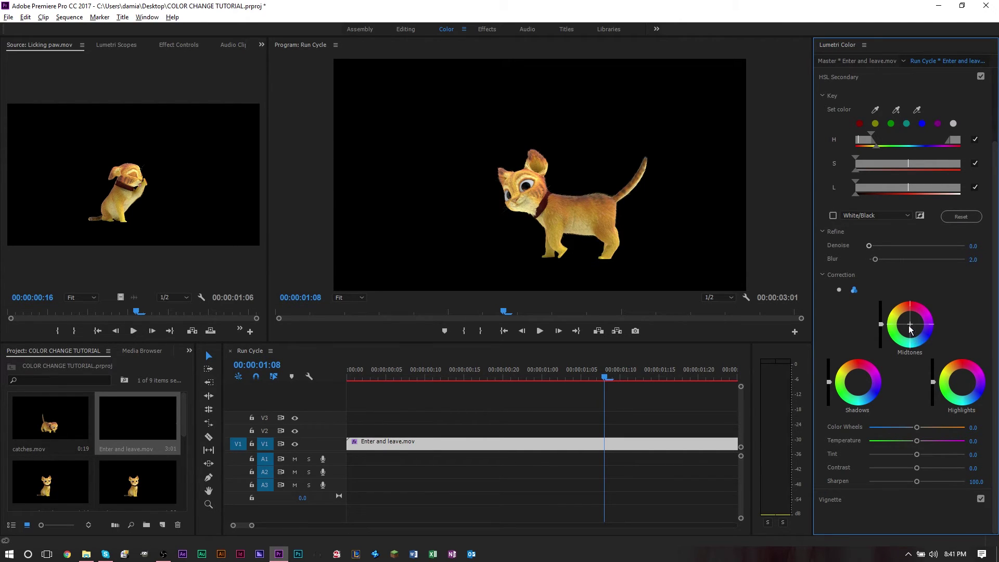
{"action": "left_click_drag", "start_coordinate": [910, 329], "coordinate": [899, 331]}
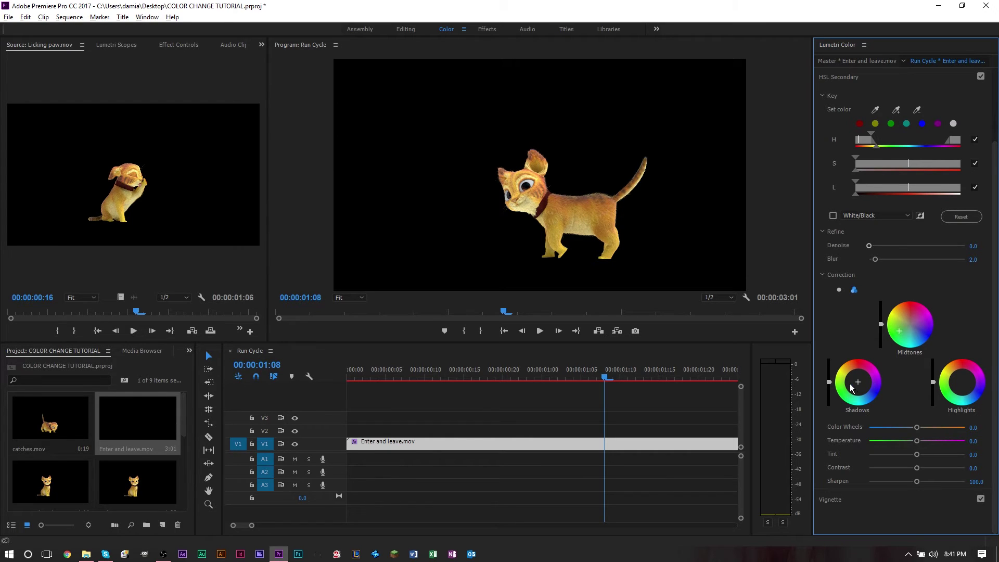
{"action": "left_click_drag", "start_coordinate": [851, 388], "coordinate": [859, 385]}
{"action": "mouse_move", "coordinate": [955, 378]}
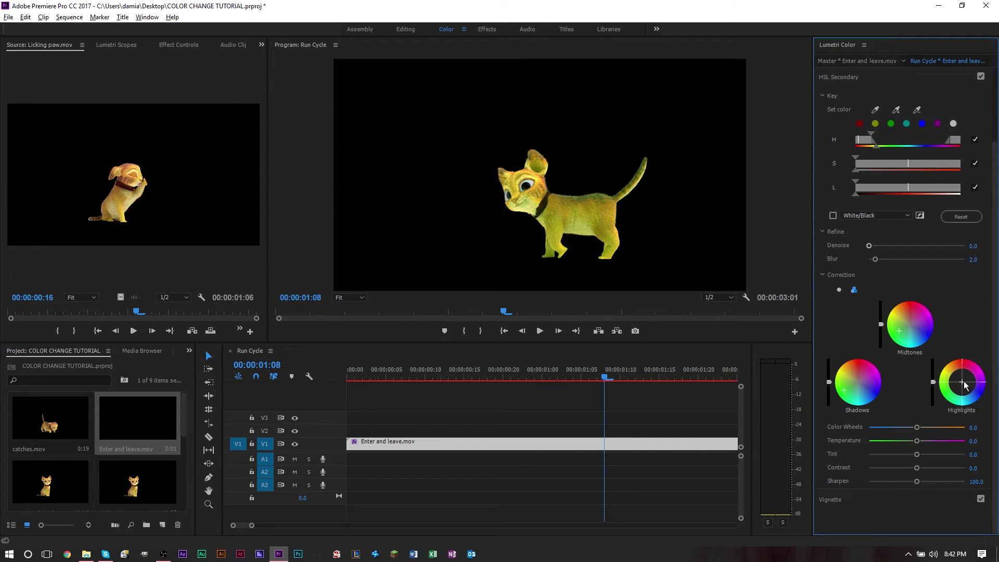
{"action": "left_click_drag", "start_coordinate": [959, 394], "coordinate": [949, 388]}
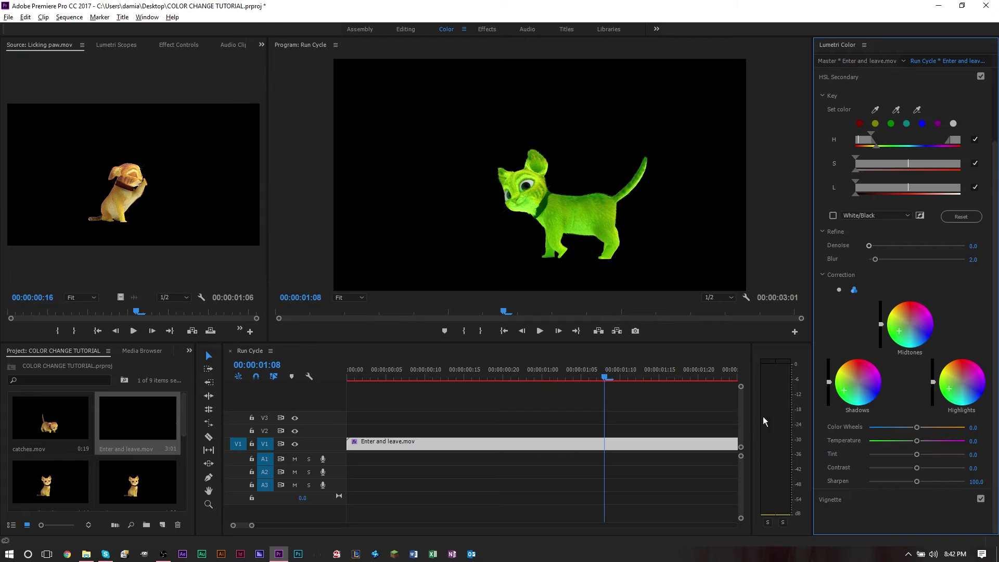
Darken the keyed fur's shadows, midtones and highlights and neutralize the wheels' green balance.
{"action": "left_click_drag", "start_coordinate": [881, 323], "coordinate": [880, 311]}
{"action": "left_click_drag", "start_coordinate": [829, 383], "coordinate": [829, 373]}
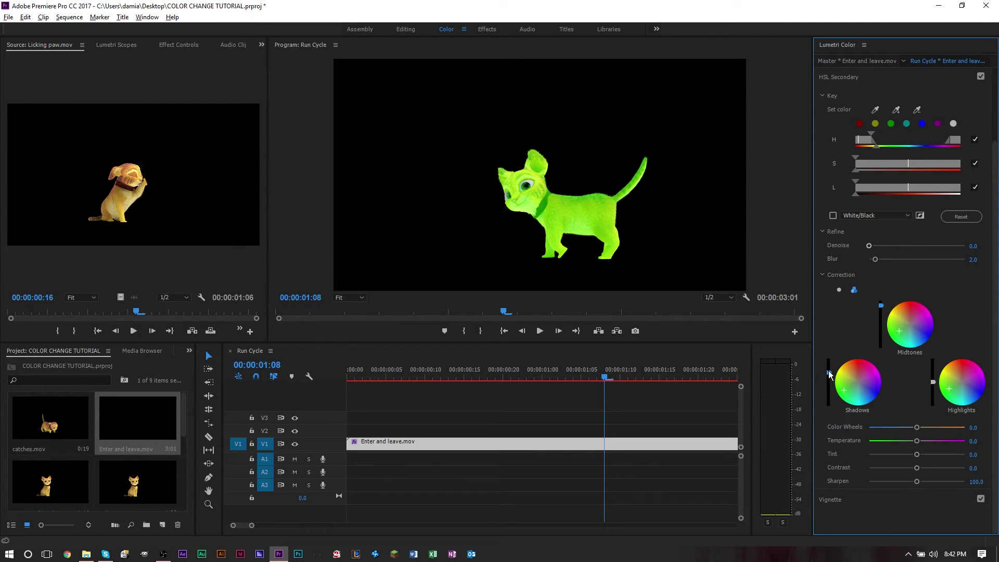
{"action": "left_click_drag", "start_coordinate": [829, 374], "coordinate": [829, 406]}
{"action": "left_click_drag", "start_coordinate": [881, 305], "coordinate": [880, 317]}
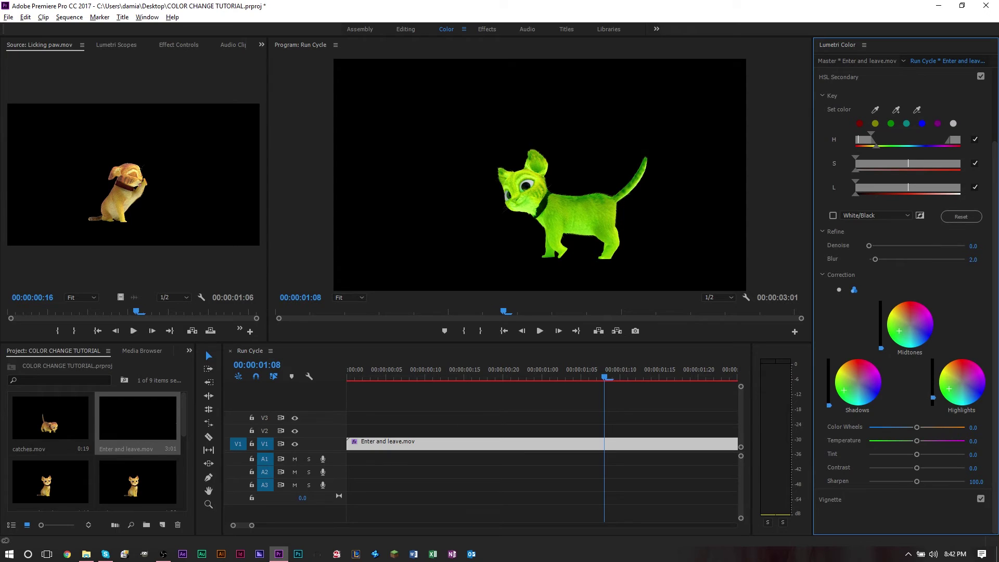
{"action": "left_click_drag", "start_coordinate": [933, 382], "coordinate": [933, 405]}
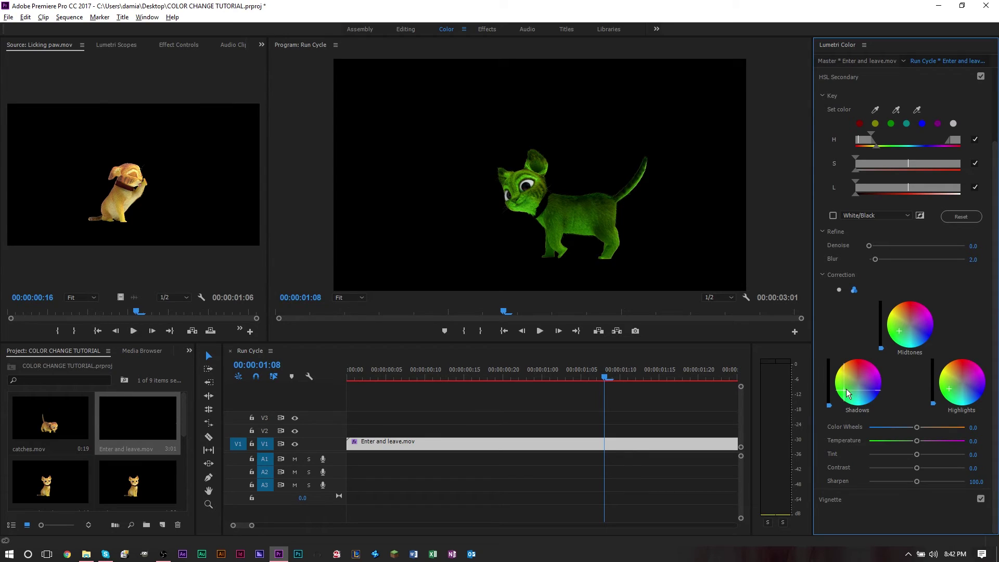
{"action": "left_click_drag", "start_coordinate": [846, 389], "coordinate": [857, 387]}
{"action": "left_click_drag", "start_coordinate": [899, 331], "coordinate": [911, 327]}
{"action": "left_click_drag", "start_coordinate": [950, 388], "coordinate": [962, 386]}
Set Color Wheels, Temperature, Tint and Contrast to -100 and Sharpen to 0.
{"action": "left_click_drag", "start_coordinate": [917, 428], "coordinate": [915, 427]}
{"action": "left_click_drag", "start_coordinate": [915, 428], "coordinate": [965, 441]}
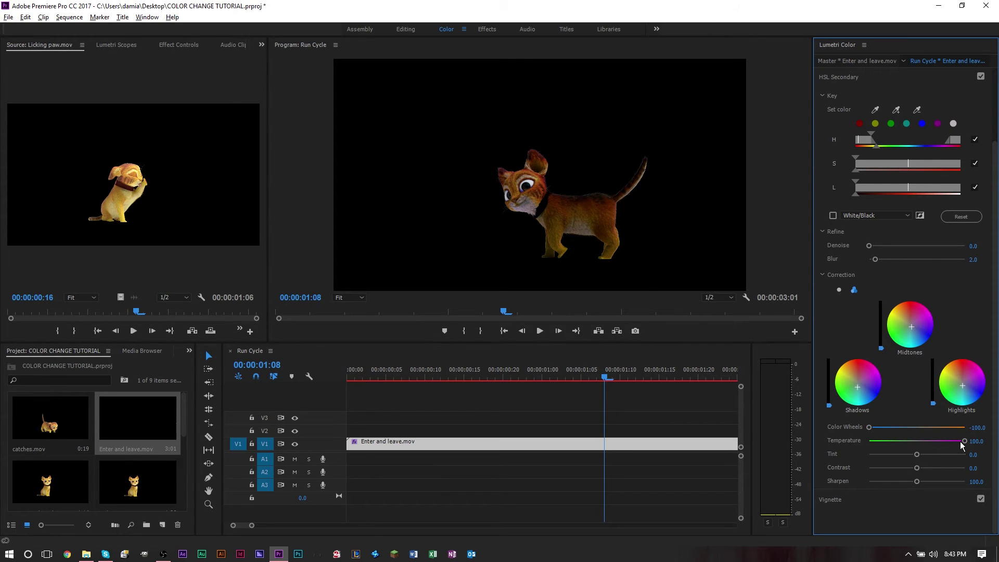
{"action": "left_click_drag", "start_coordinate": [960, 442], "coordinate": [819, 445]}
{"action": "left_click_drag", "start_coordinate": [917, 454], "coordinate": [859, 458]}
{"action": "left_click_drag", "start_coordinate": [917, 468], "coordinate": [653, 479]}
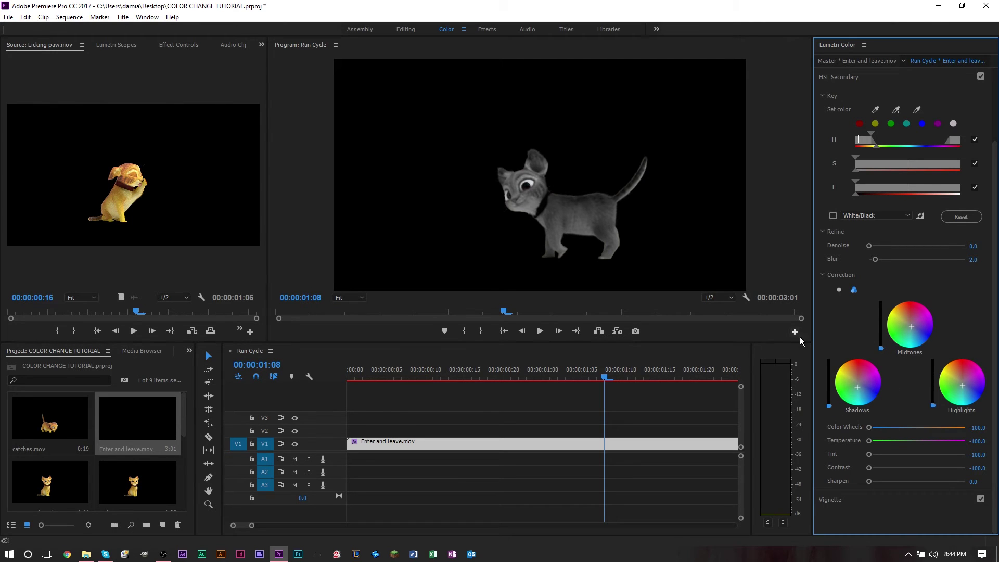
{"action": "left_click_drag", "start_coordinate": [606, 380], "coordinate": [486, 384]}
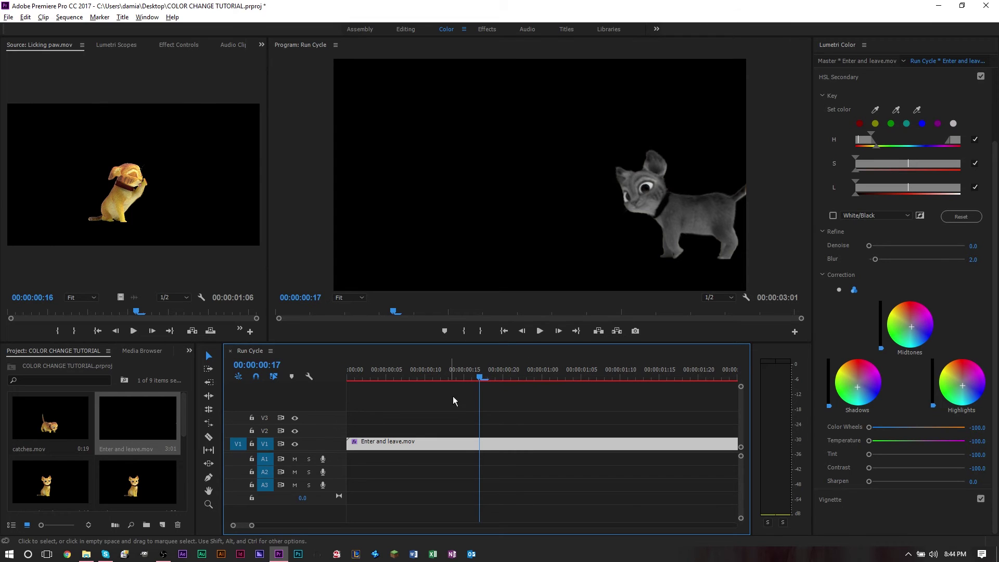
Scrub through Enter and leave.mov to check the gray cat, then drag catches.mov into the sequence.
{"action": "left_click", "coordinate": [479, 379]}
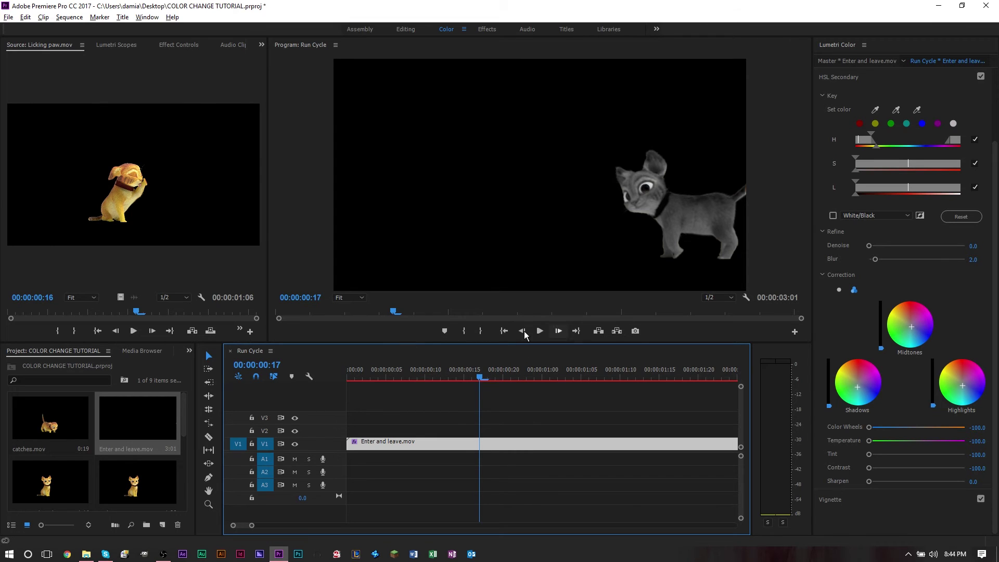
{"action": "left_click_drag", "start_coordinate": [484, 375], "coordinate": [638, 389]}
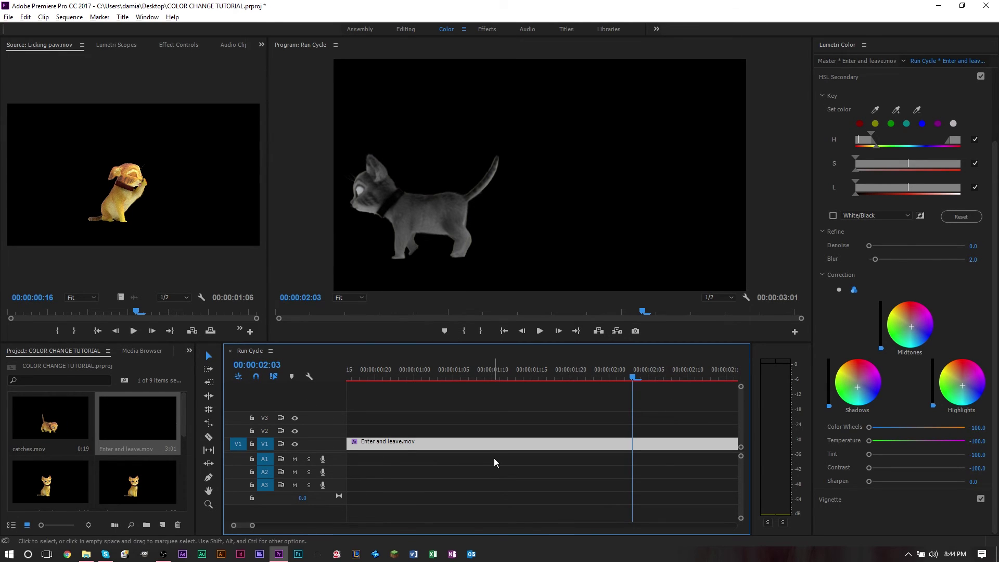
{"action": "scroll", "coordinate": [495, 458], "scroll_direction": "down", "scroll_amount": 6}
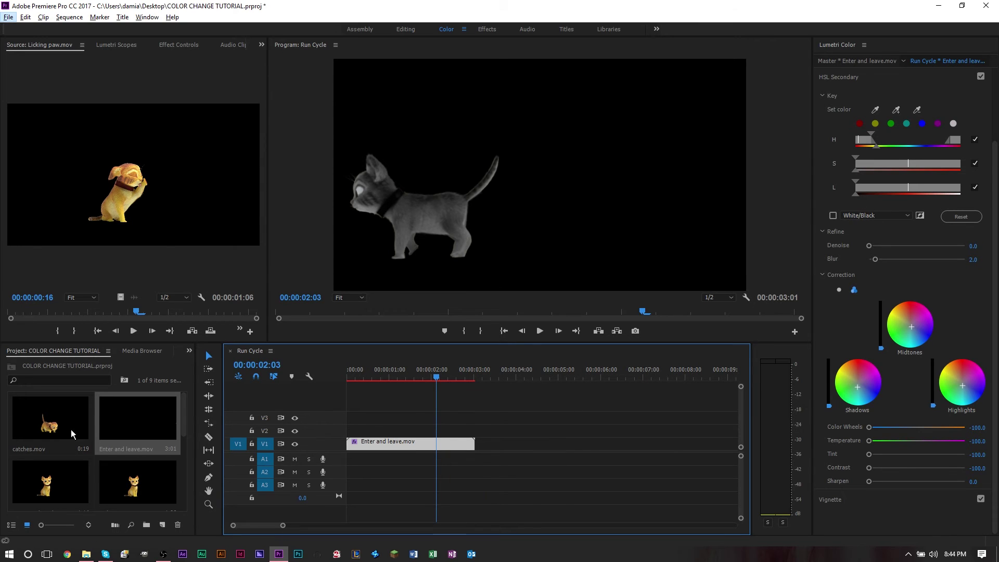
{"action": "left_click_drag", "start_coordinate": [61, 424], "coordinate": [483, 450]}
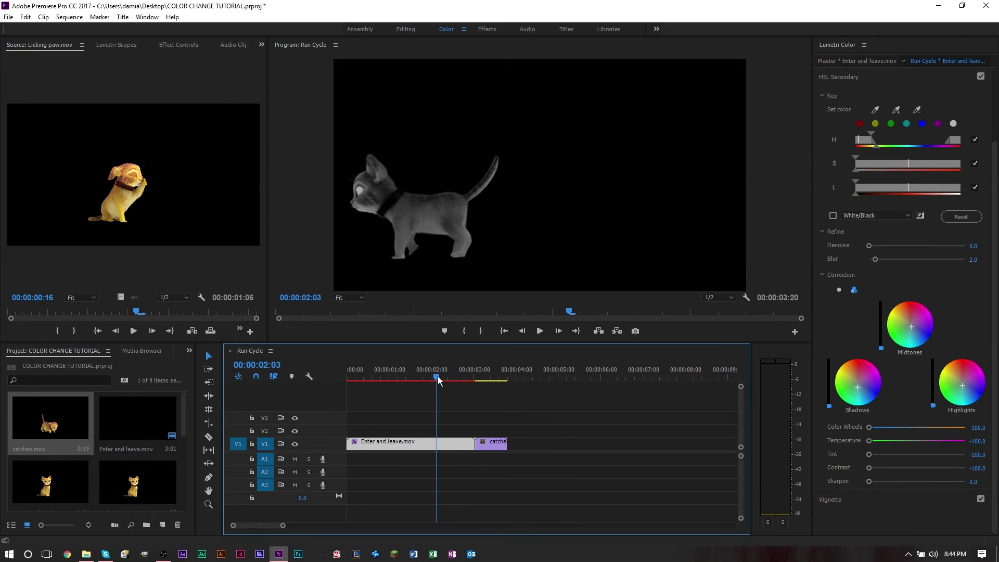
Place catches.mov after Enter and leave.mov and view the latter's Lumetri Color in Effect Controls.
{"action": "left_click_drag", "start_coordinate": [438, 377], "coordinate": [498, 379]}
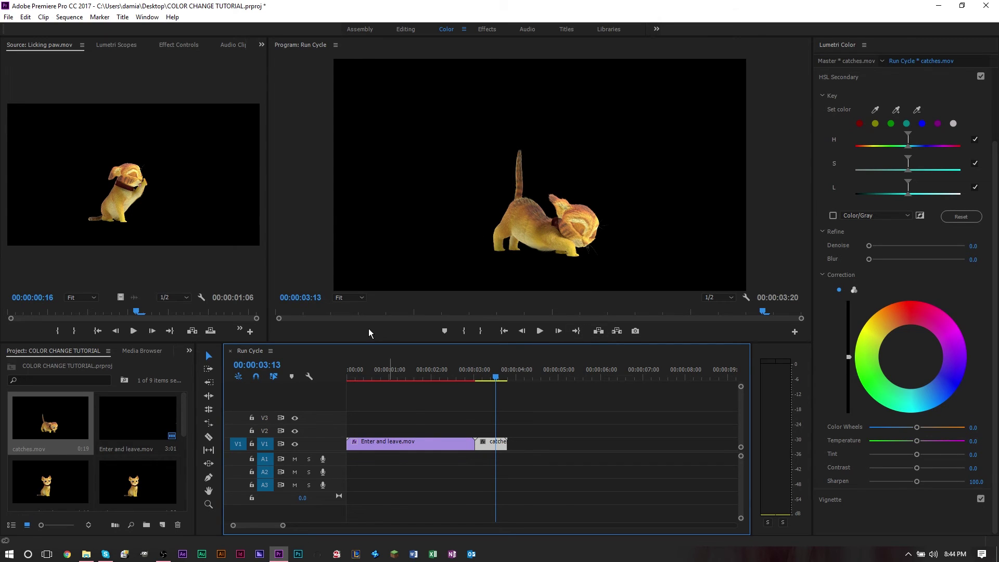
{"action": "left_click", "coordinate": [398, 441]}
{"action": "left_click", "coordinate": [431, 376]}
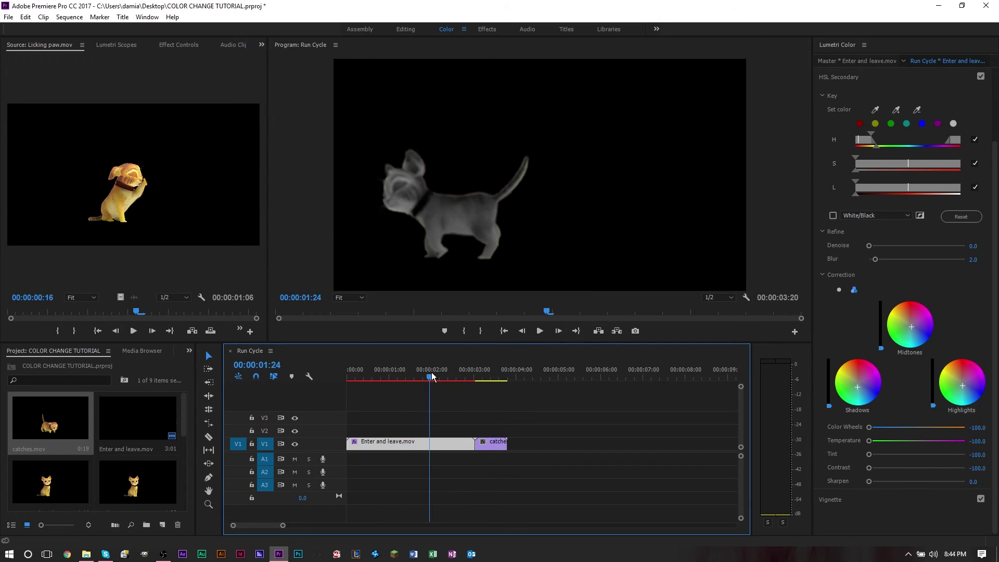
{"action": "left_click", "coordinate": [109, 46]}
{"action": "left_click", "coordinate": [167, 46]}
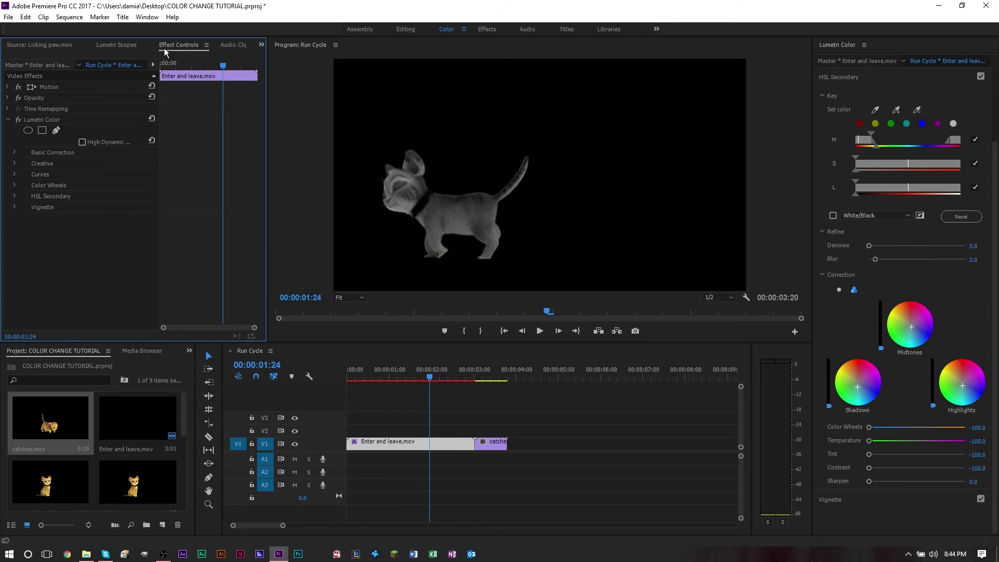
{"action": "left_click", "coordinate": [47, 123]}
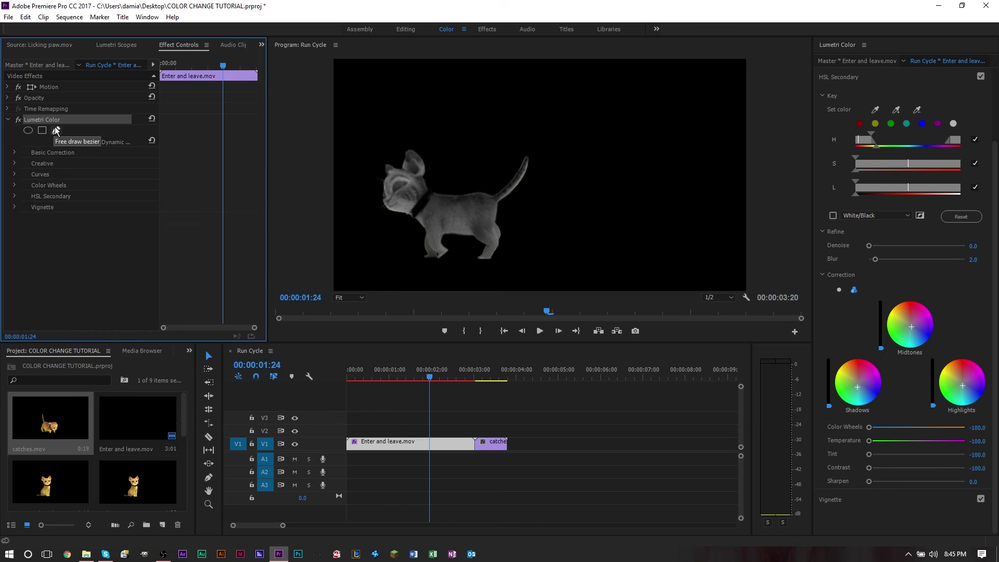
Draw a closed pen mask around the cat for the Lumetri Color effect.
{"action": "left_click", "coordinate": [56, 131]}
{"action": "left_click", "coordinate": [394, 110]}
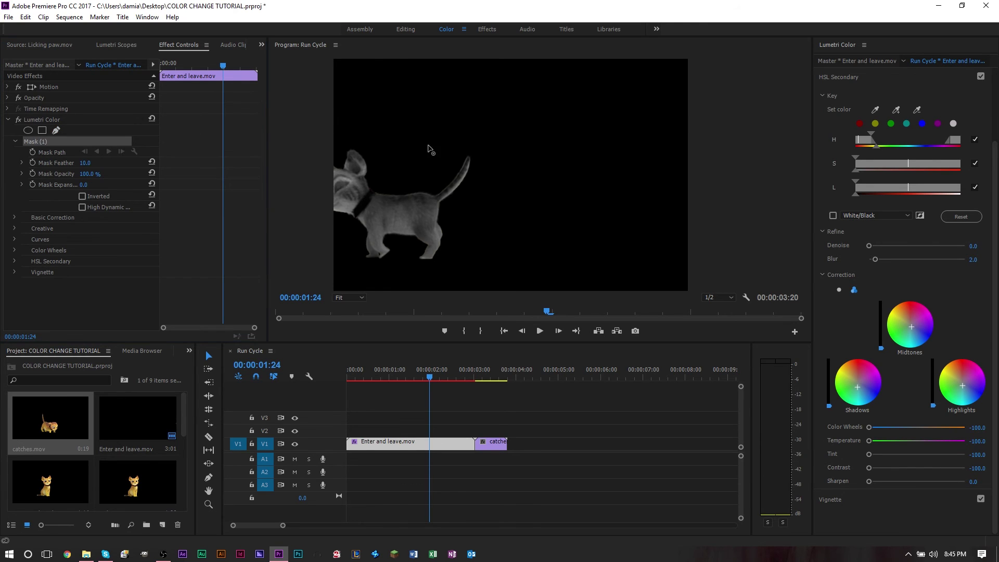
{"action": "left_click", "coordinate": [429, 231]}
{"action": "left_click", "coordinate": [534, 226]}
{"action": "left_click", "coordinate": [508, 93]}
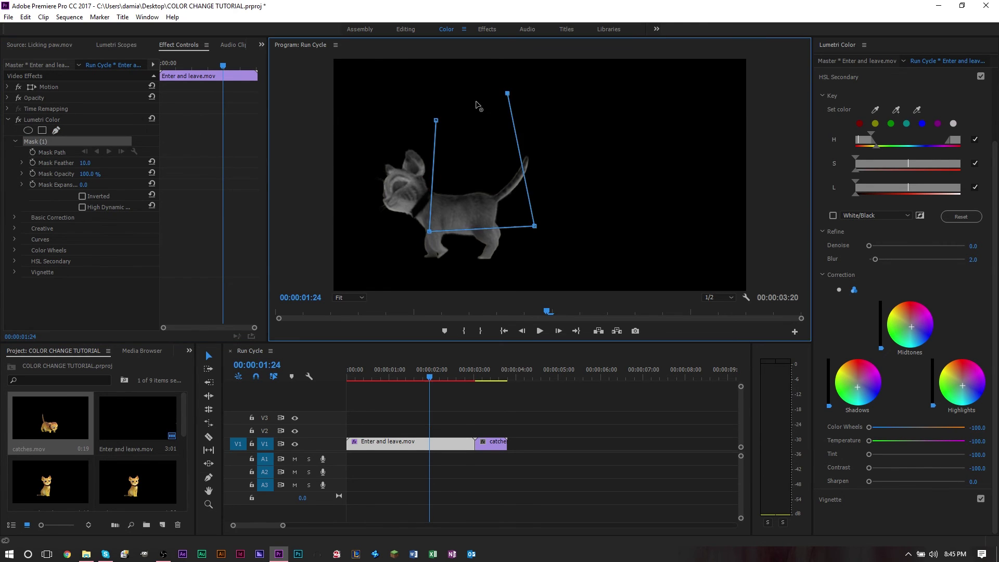
{"action": "left_click", "coordinate": [435, 119]}
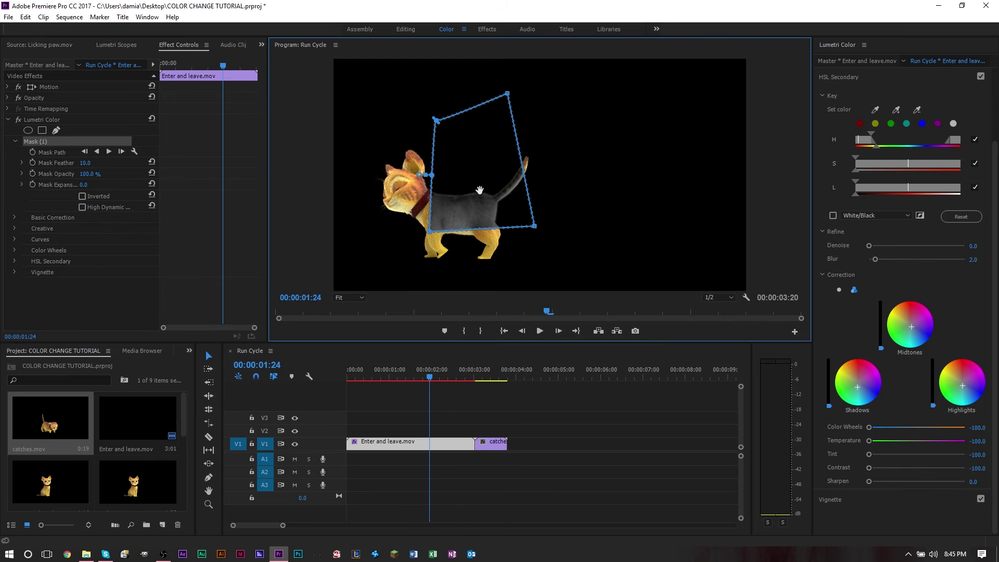
Move the mask over the cat's body, undo it to an empty Mask (1), and reselect Lumetri Color.
{"action": "left_click_drag", "start_coordinate": [494, 216], "coordinate": [472, 260]}
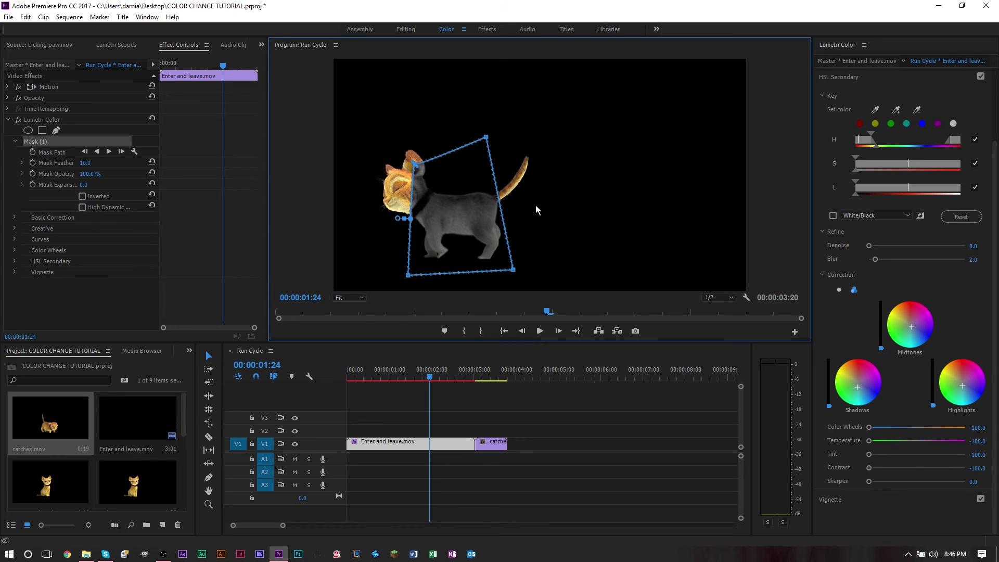
{"action": "key", "text": "ctrl+z"}
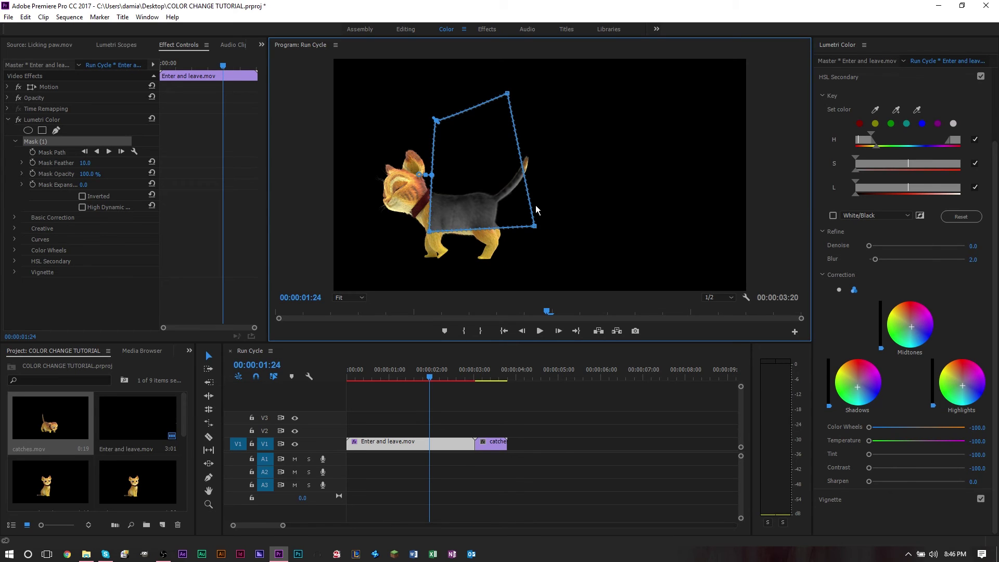
{"action": "key", "text": "ctrl+z"}
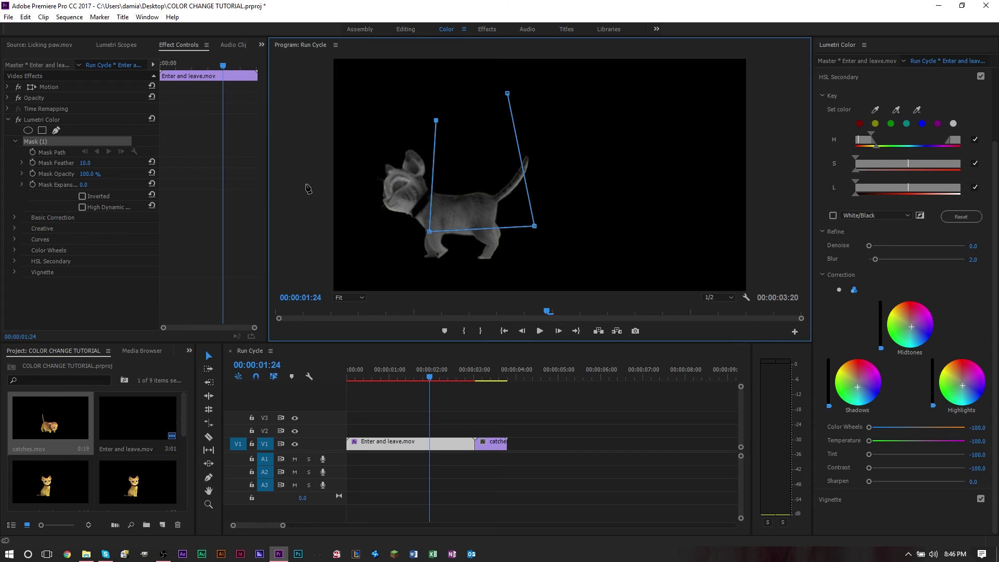
{"action": "key", "text": "ctrl+z"}
{"action": "key", "text": "ctrl+z"}
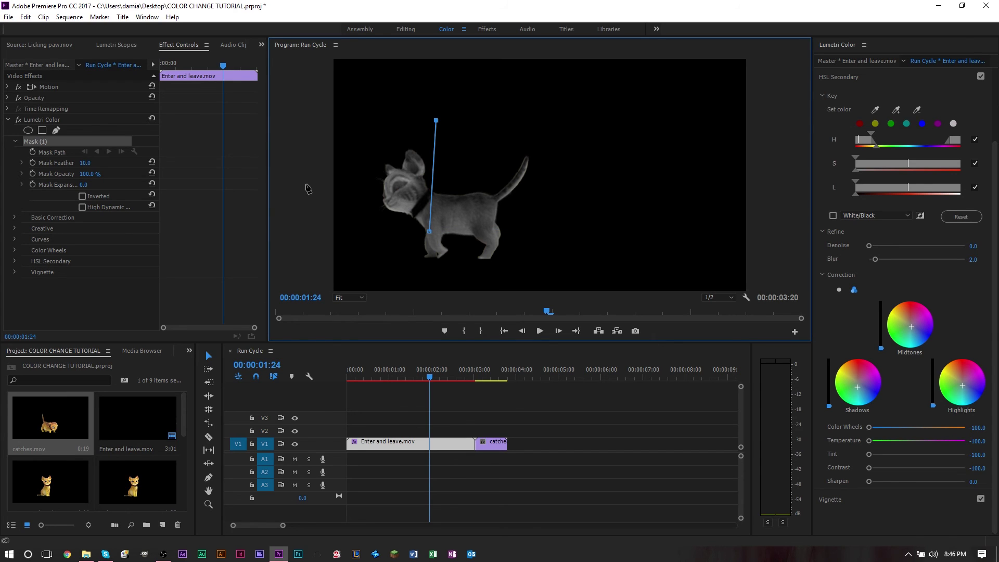
{"action": "key", "text": "ctrl+z"}
{"action": "key", "text": "ctrl+z"}
{"action": "left_click", "coordinate": [67, 119]}
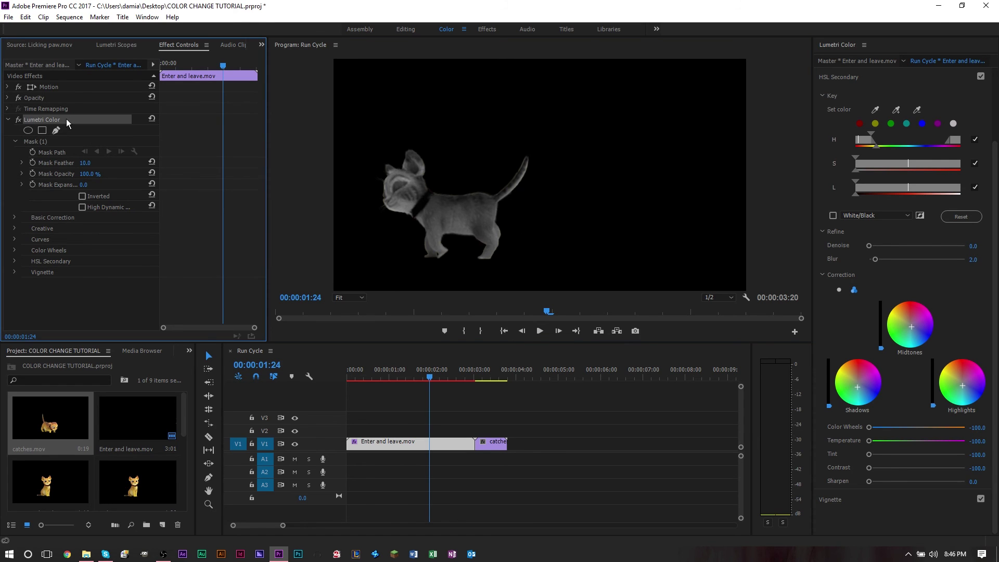
Paste the copied Lumetri Color effect onto the catches.mov clip.
{"action": "left_click", "coordinate": [505, 376]}
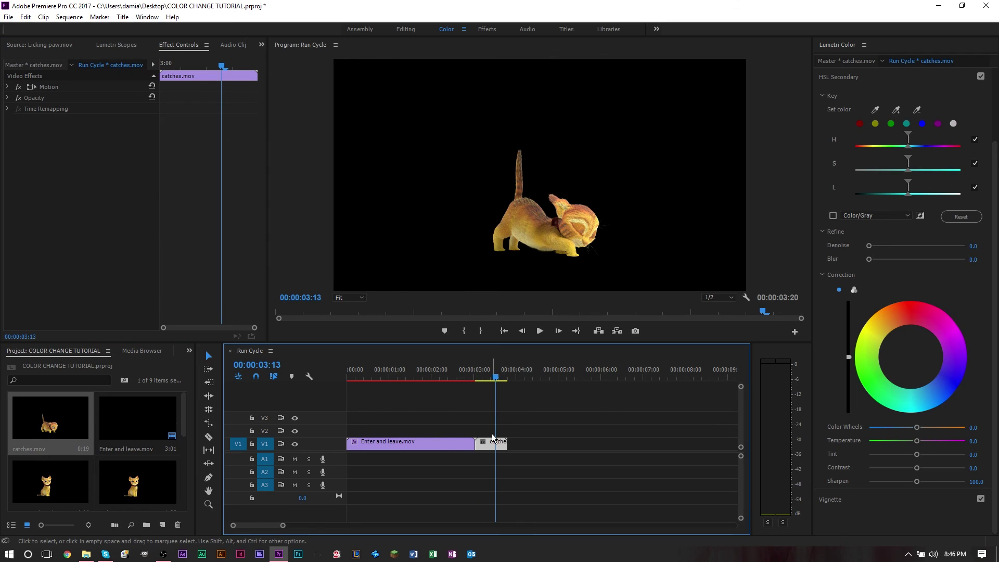
{"action": "key", "text": "ctrl+v"}
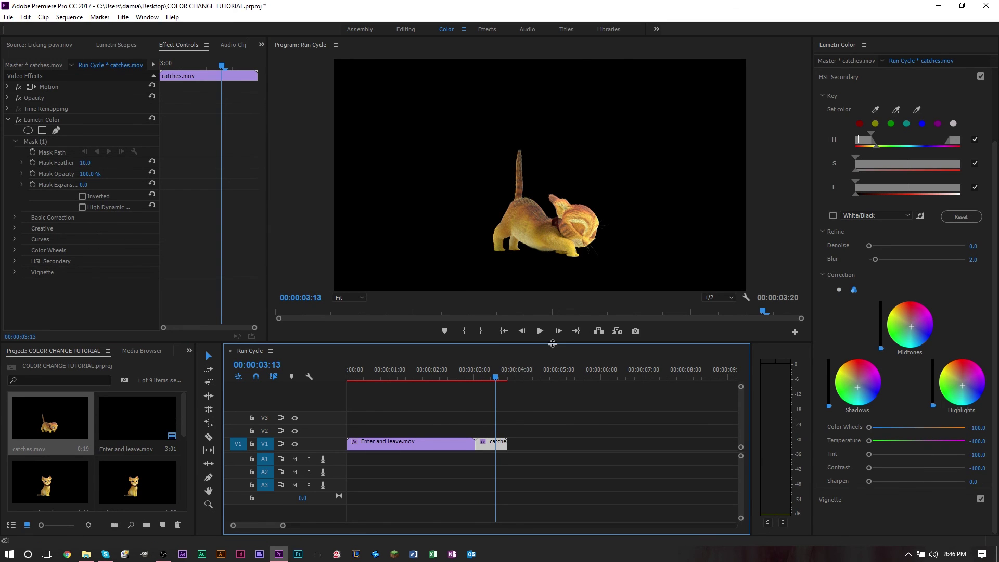